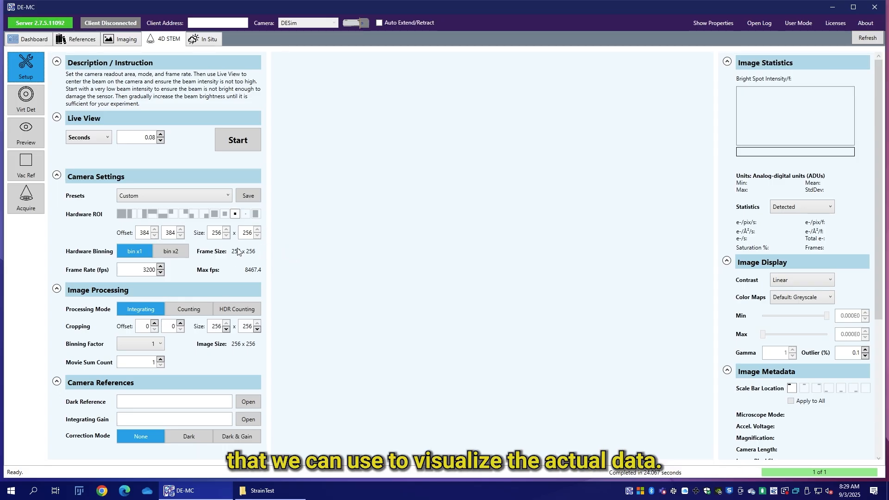
Step: Set the camera frame rate to 8000 fps in the 4D STEM setup
double_click(148, 270)
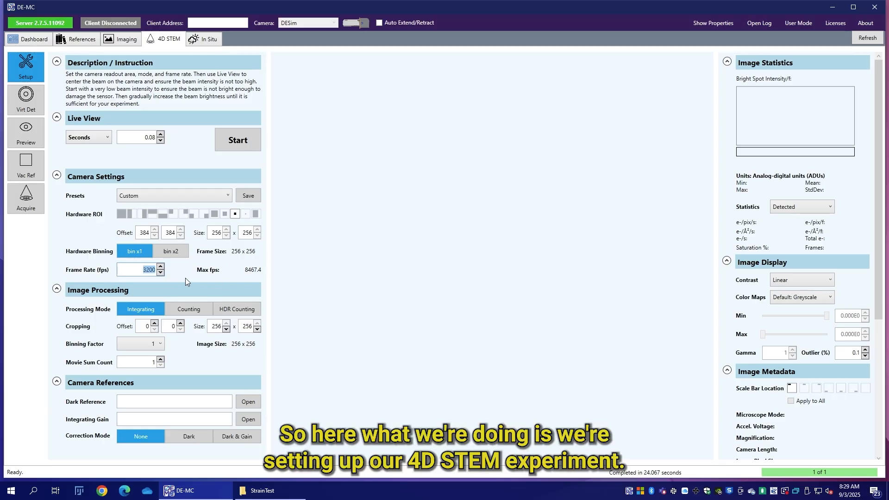
text(8000)
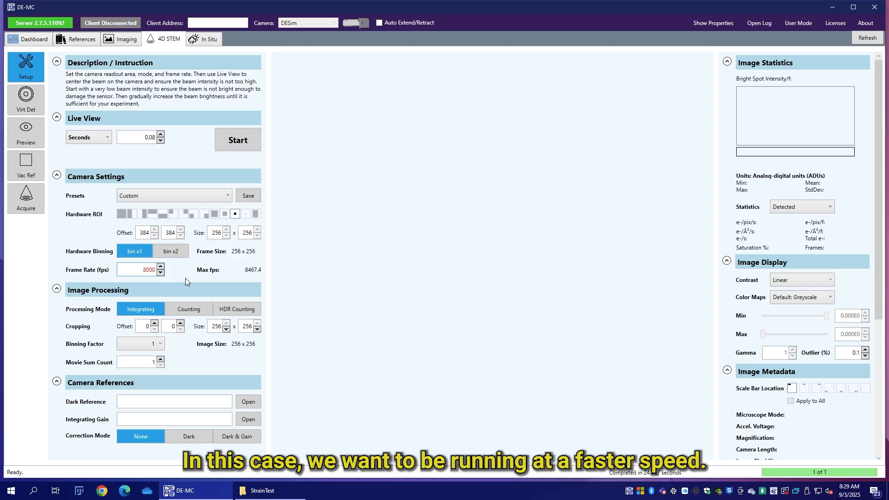
key(Return)
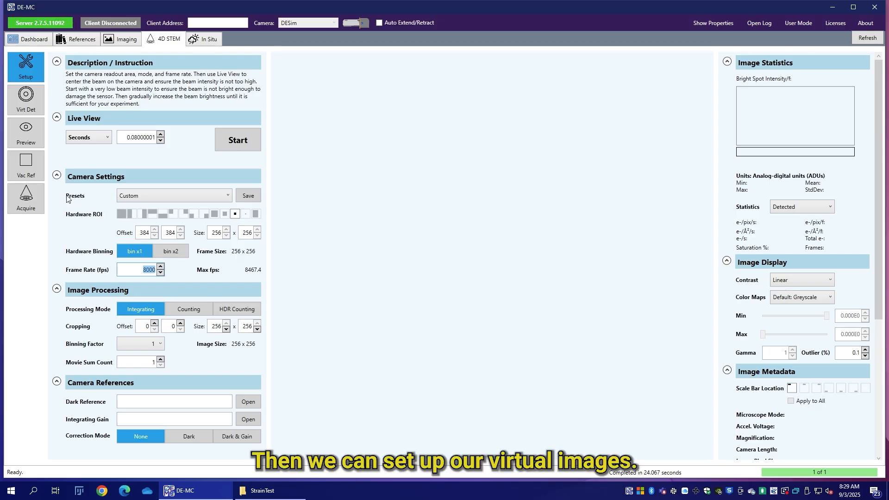
Step: Review the shape, position and calculation settings of virtual detectors #1 to #4 over the diffraction pattern
click(34, 105)
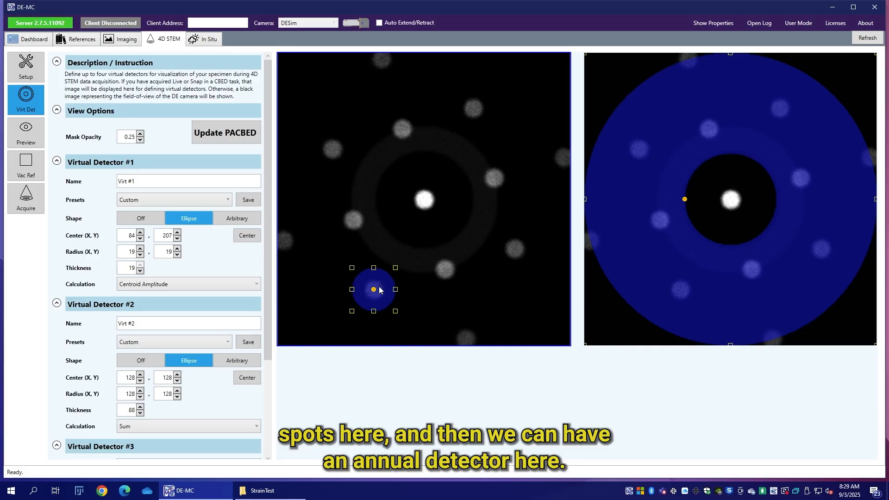
drag(379, 287, 379, 288)
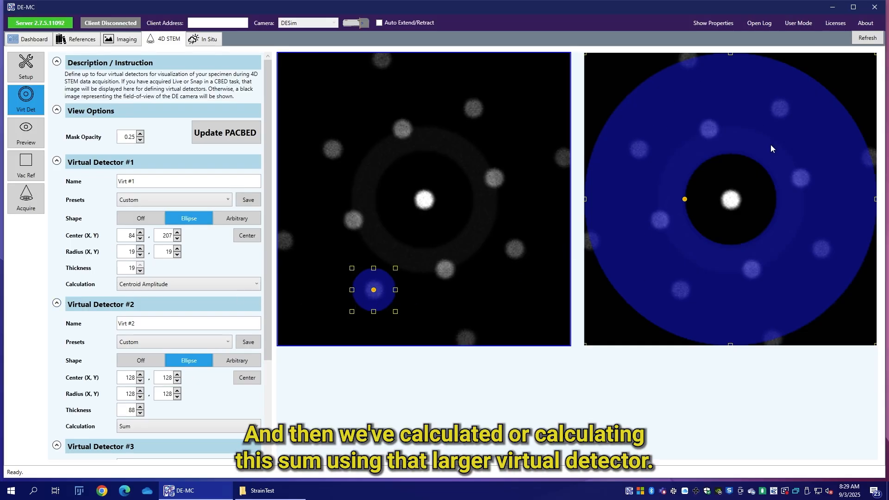
scroll(175, 403, down, 1)
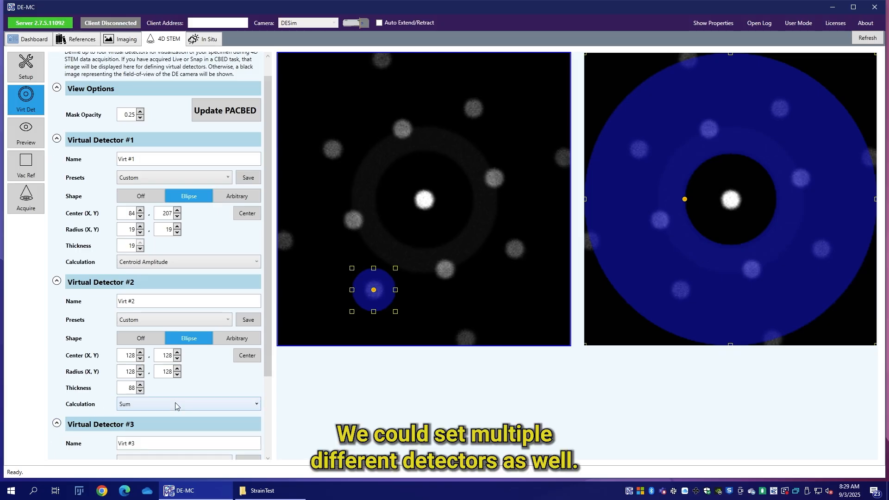
scroll(176, 406, down, 3)
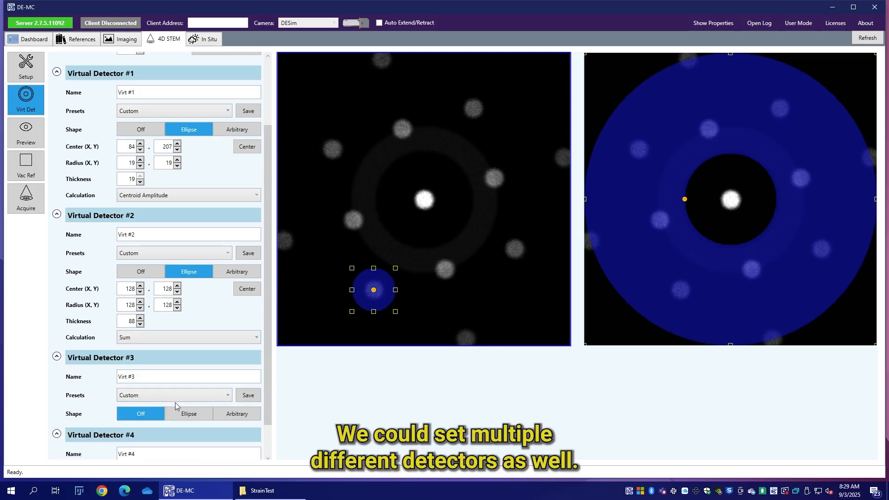
scroll(117, 453, down, 2)
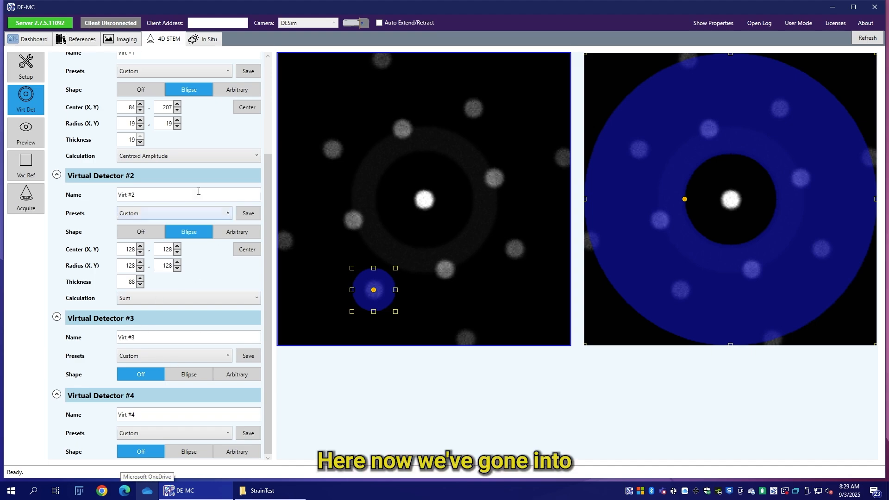
Step: Enable auto-saving of Virt #0, Virt #1, Virt #2, the 4D stack and the PACBED for the acquisition, and check the save directory
click(41, 194)
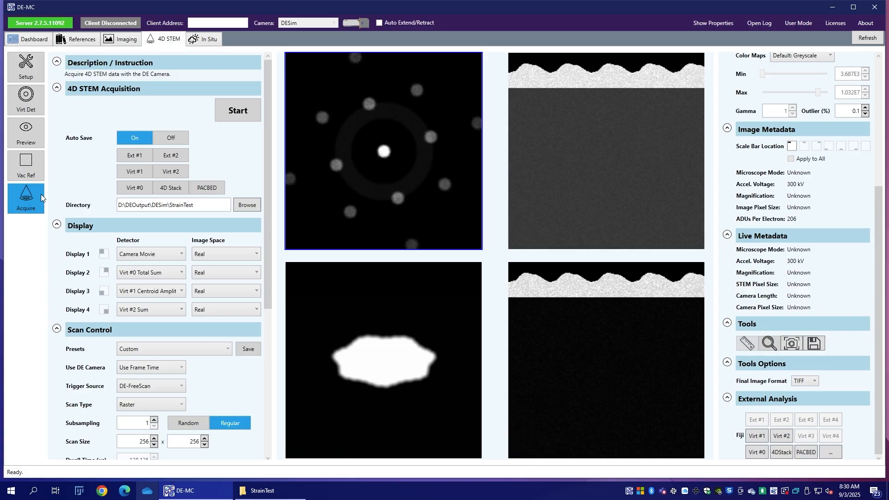
click(130, 186)
click(163, 187)
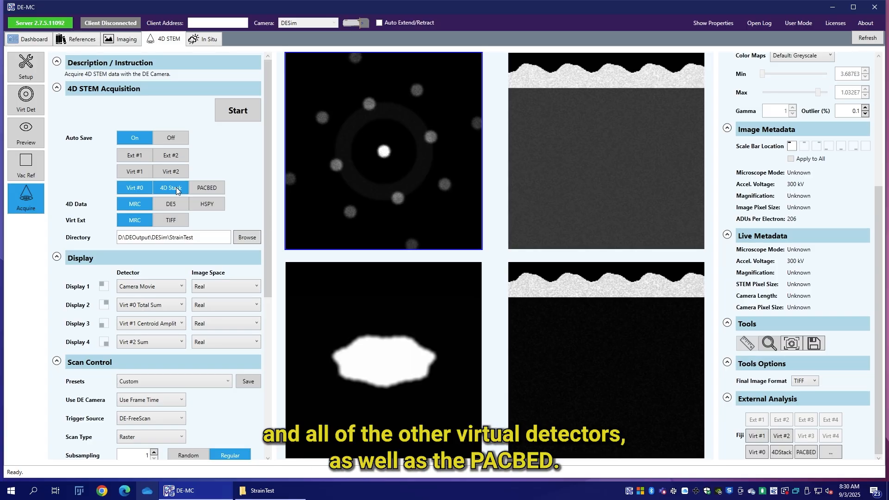
click(214, 187)
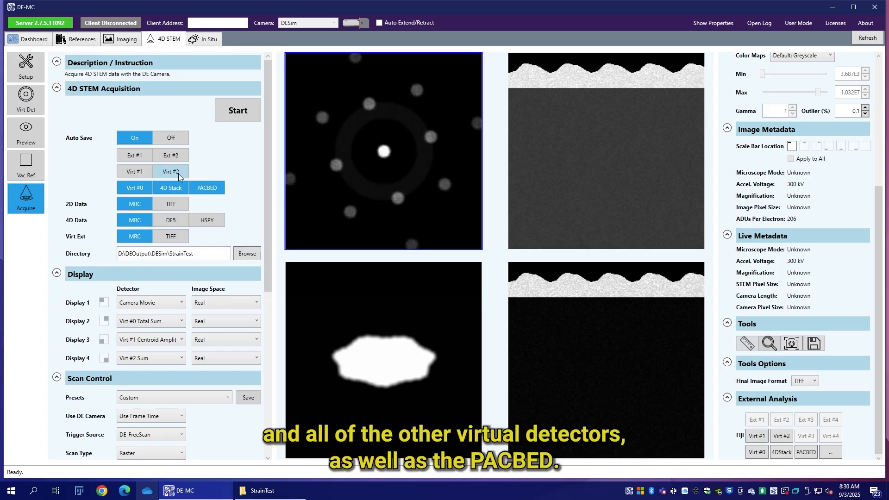
click(142, 172)
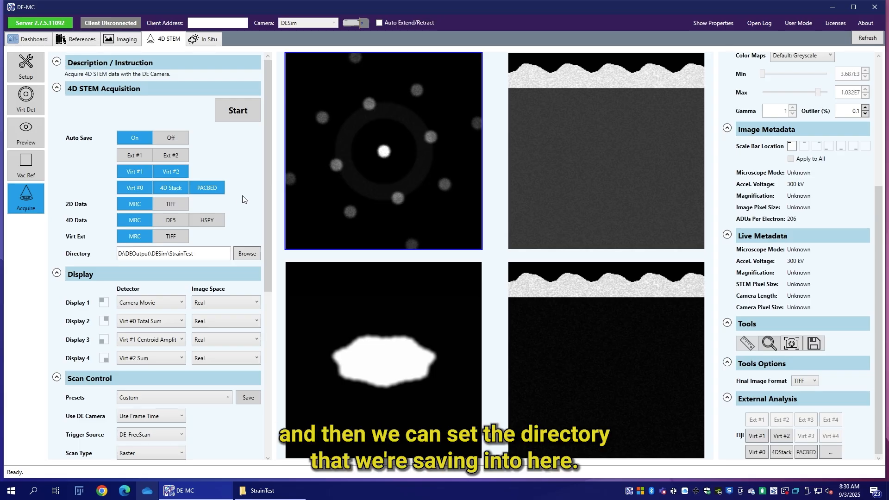
click(212, 256)
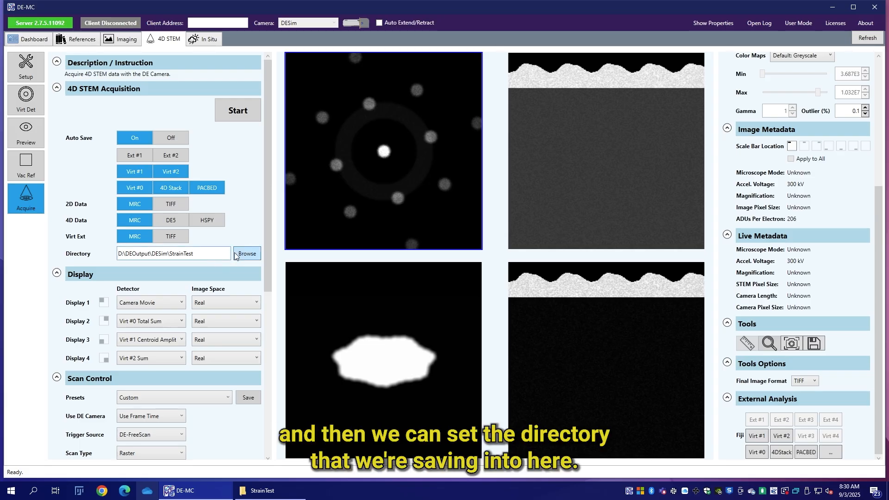
drag(169, 254, 194, 255)
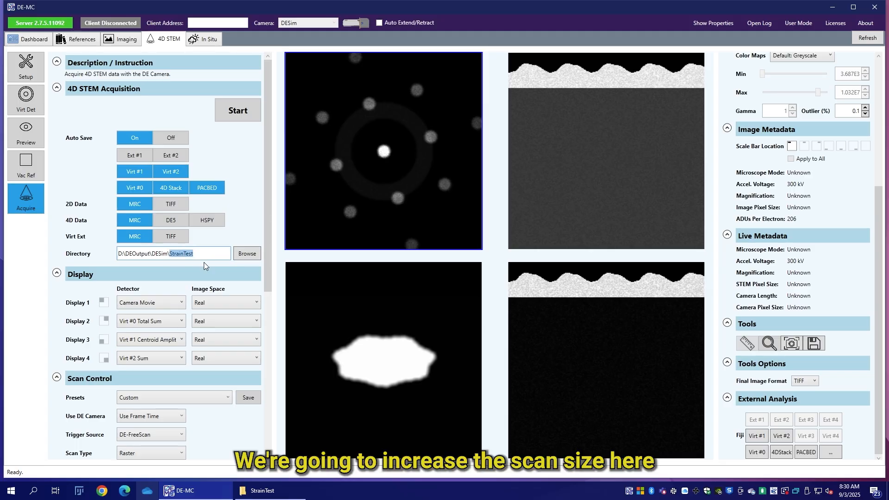
Step: Set the acquisition's scan size to 512 x 512
scroll(203, 262, down, 4)
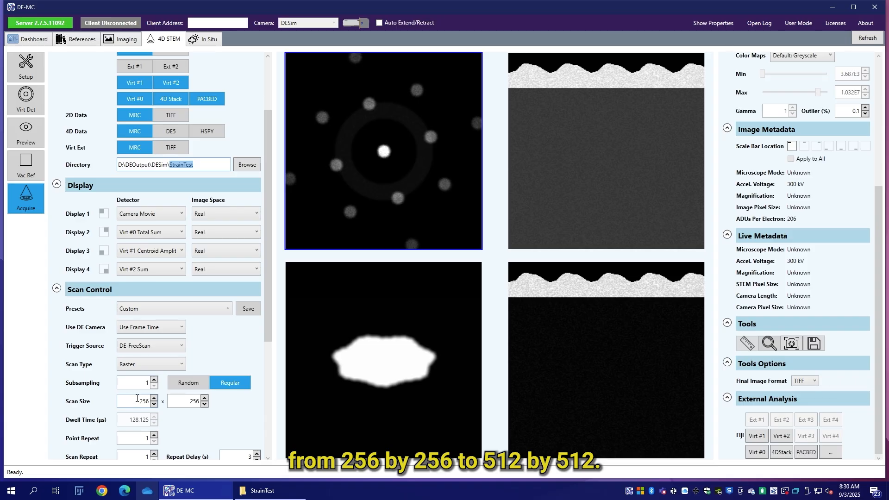
drag(139, 398, 171, 398)
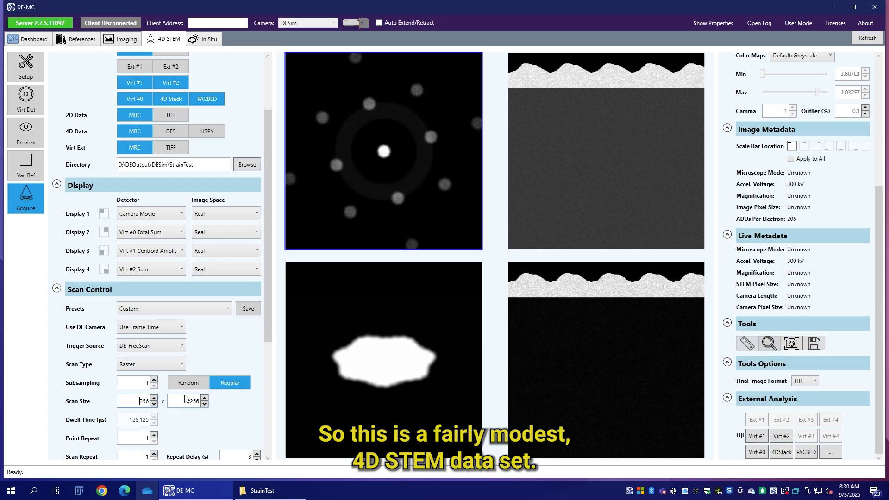
key(BackSpace)
key(BackSpace)
key(BackSpace)
text(512)
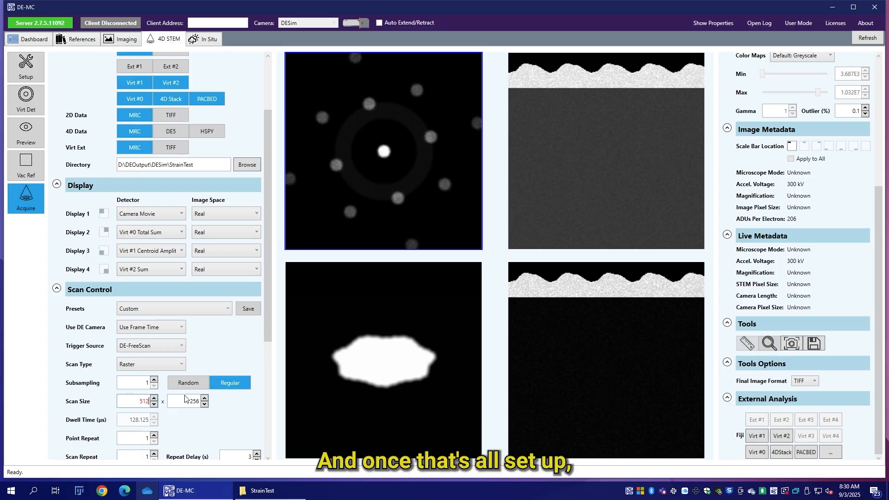
click(191, 400)
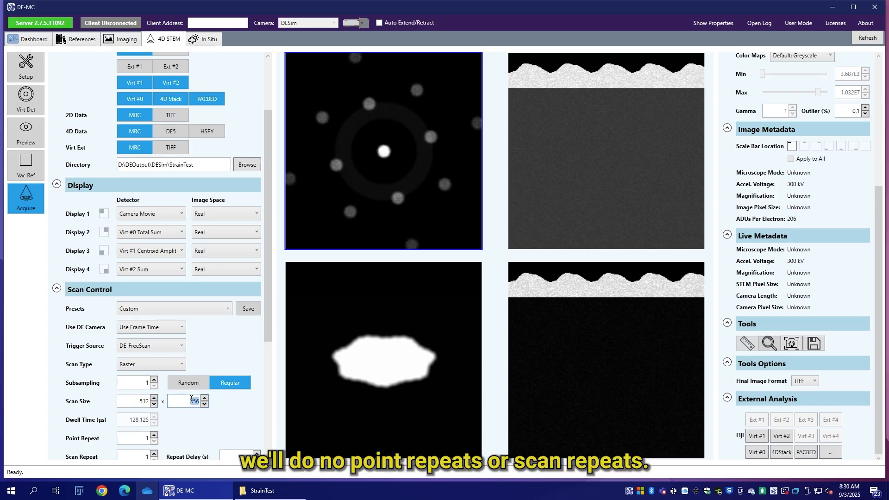
text(512)
Step: Check the remaining scan control settings and start the 4D STEM acquisition
scroll(142, 307, down, 2)
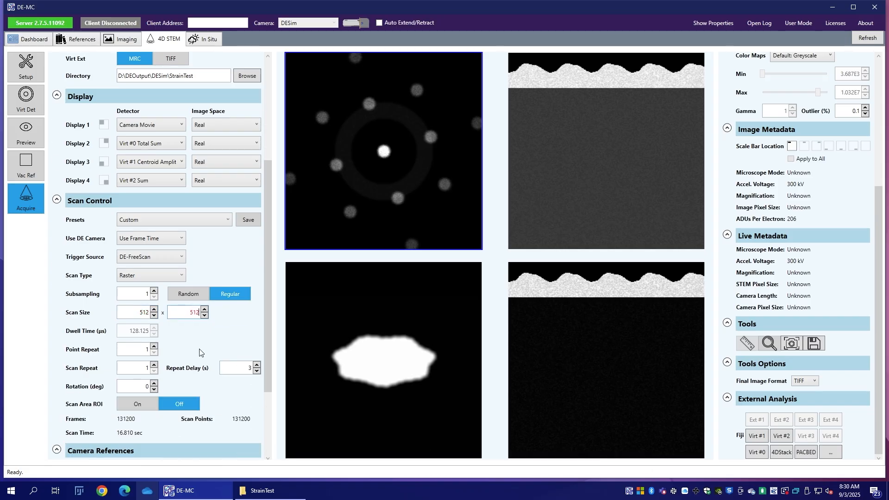
scroll(199, 283, up, 4)
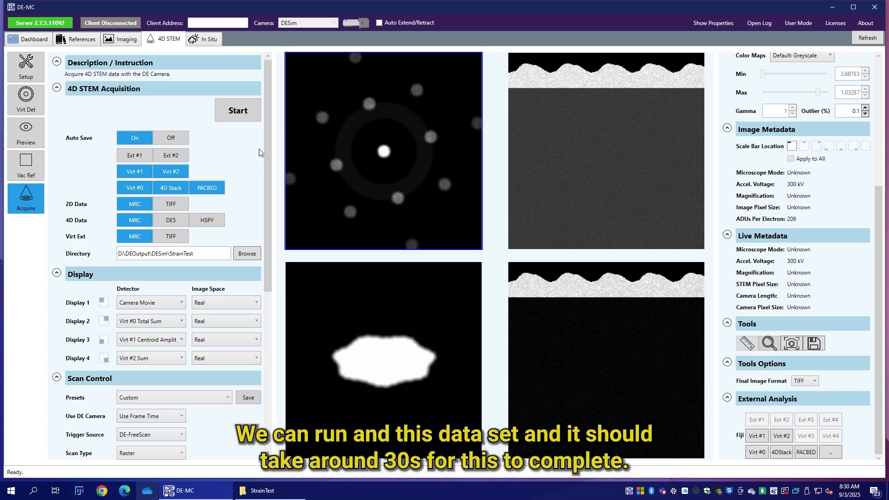
click(247, 116)
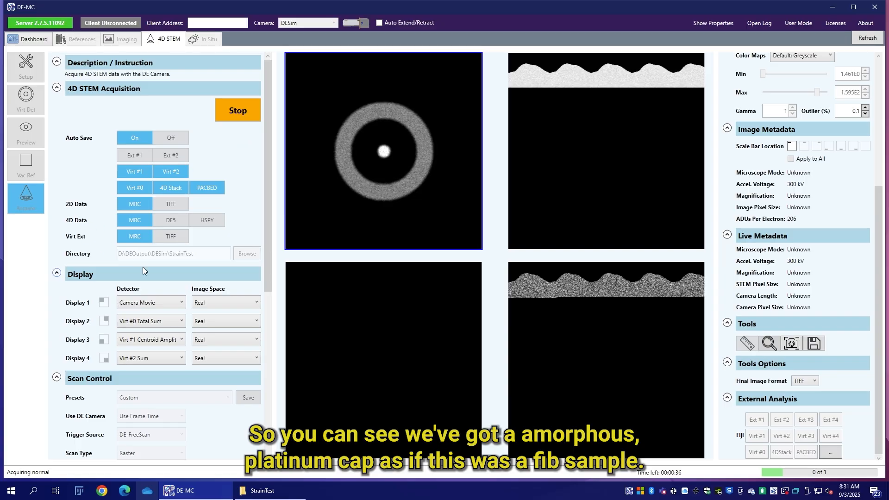
Step: View Display 4 (Virt #2 Sum) as an FFT during the acquisition, and return it to real space
click(203, 360)
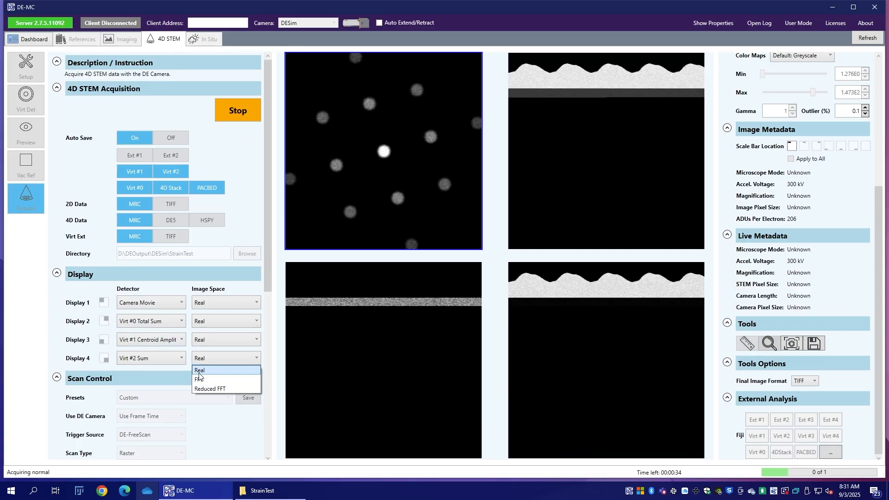
click(221, 379)
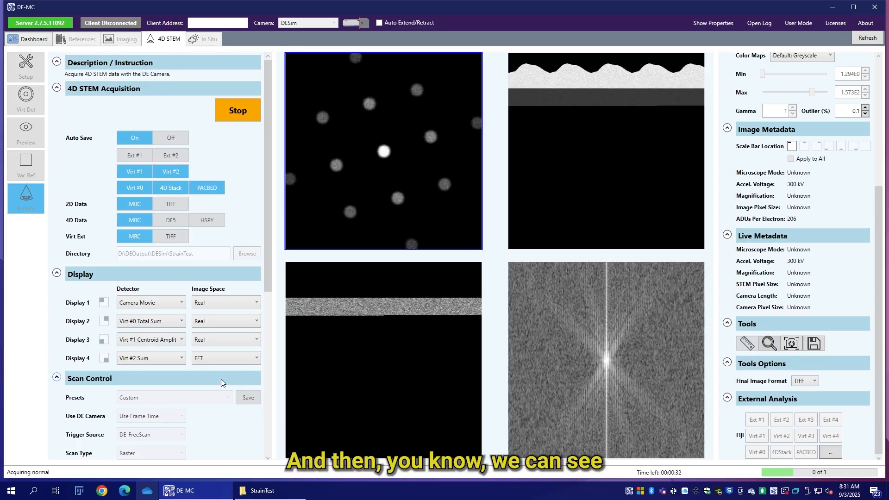
click(223, 359)
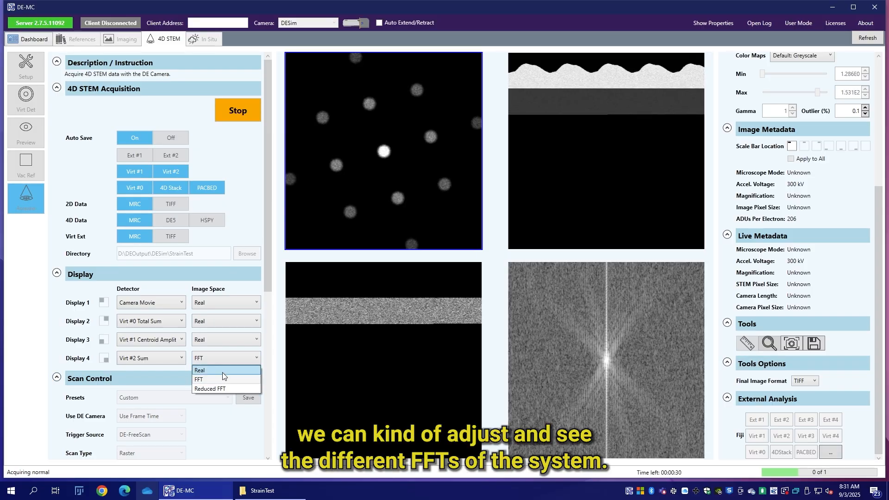
click(218, 369)
Step: View the camera movie in Display 1 as FFT and Reduced FFT, and return it to real space
click(207, 304)
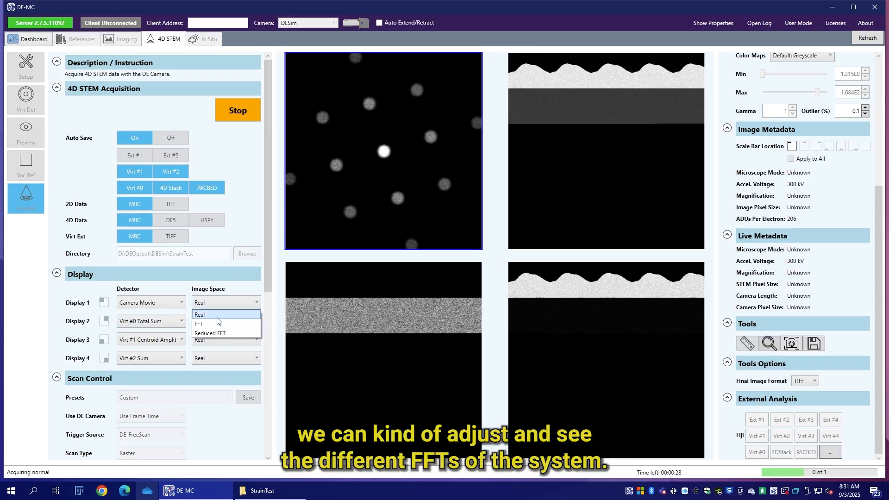
click(213, 323)
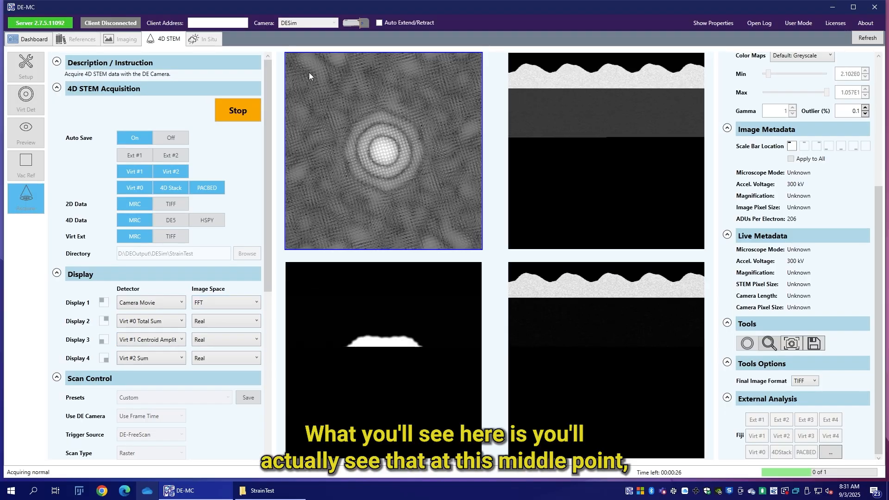
click(233, 303)
click(216, 331)
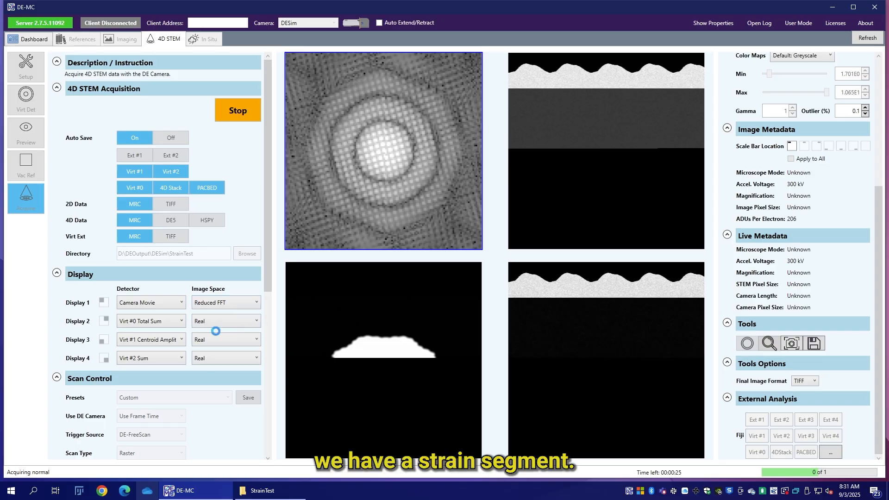
click(236, 303)
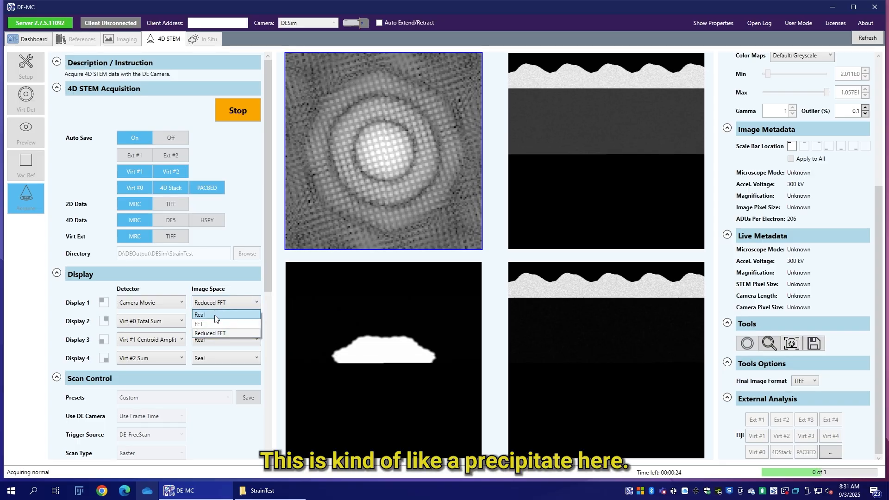
click(215, 313)
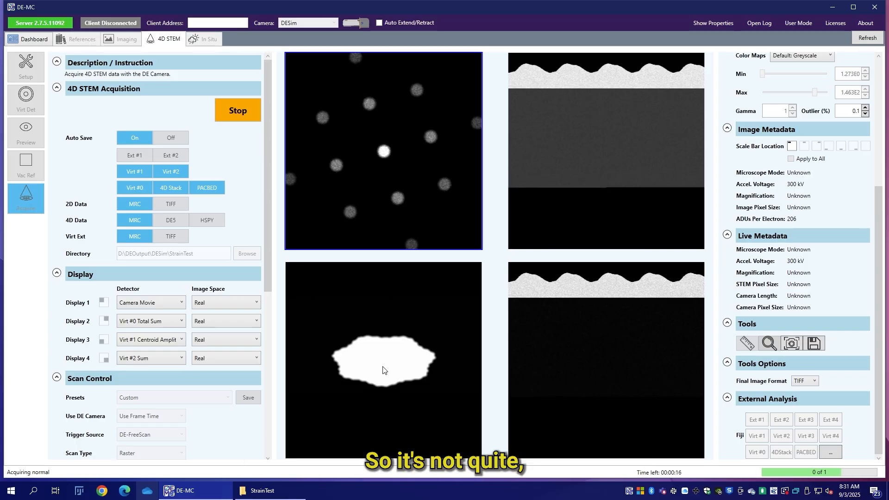
Step: Inspect the Virt #1 centroid amplitude image in Fiji through external analysis and close the image
scroll(802, 220, up, 3)
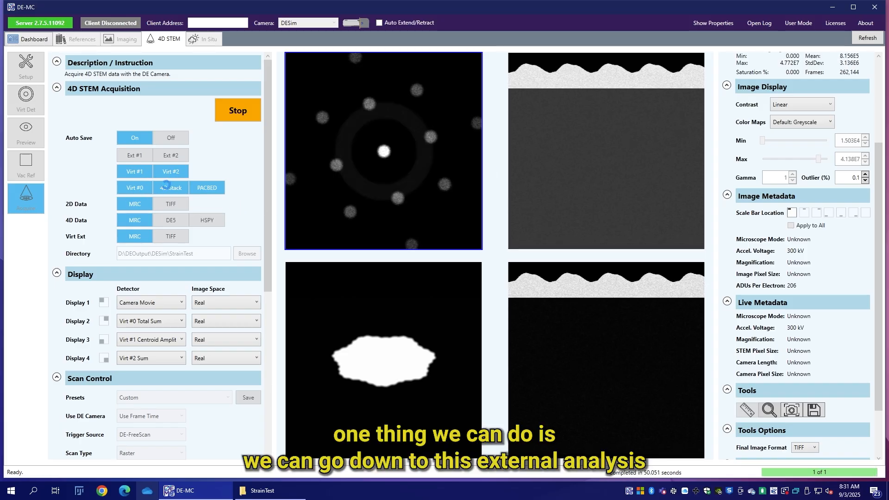
scroll(790, 352, down, 3)
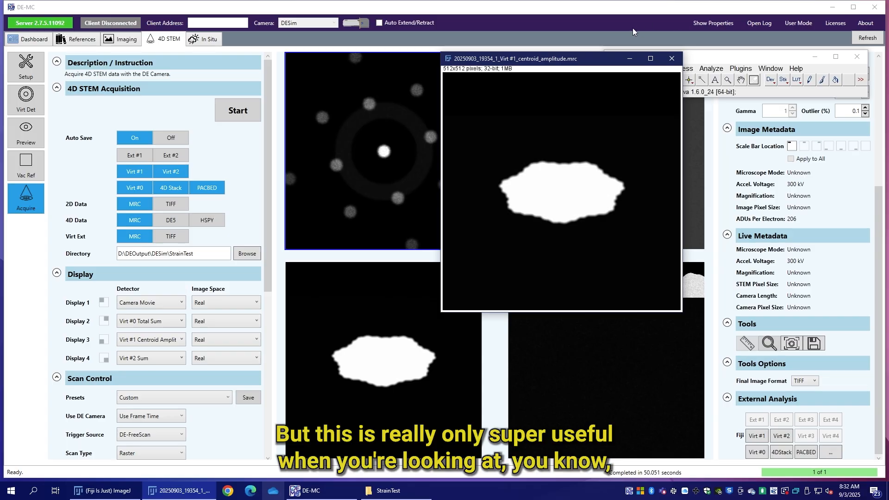
drag(590, 61, 405, 65)
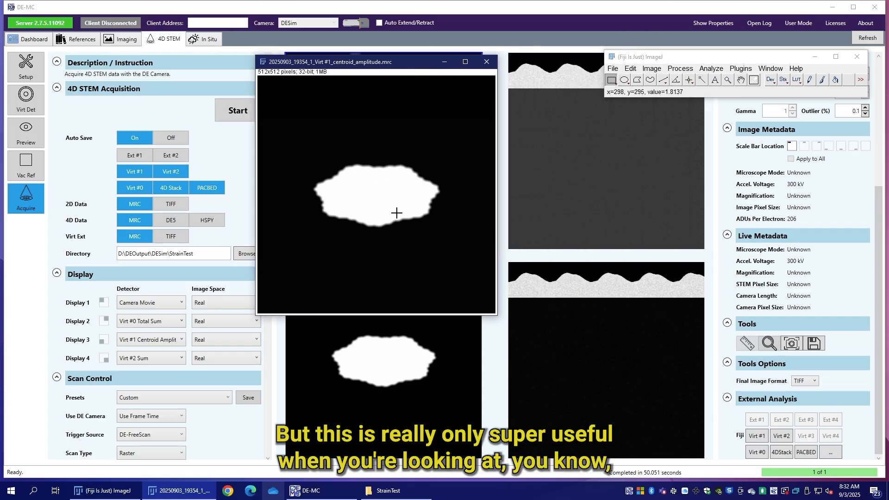
click(487, 62)
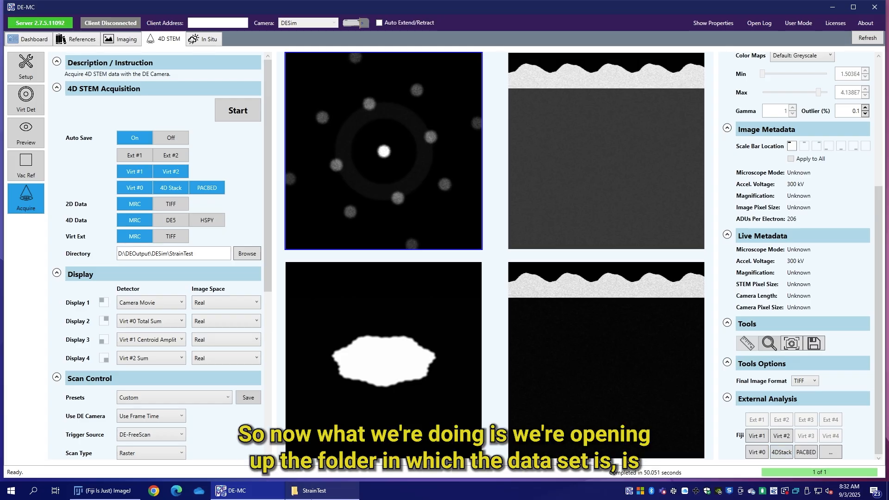
Step: Switch to the StrainTest folder in File Explorer and launch Jupyter Lab from that folder
click(320, 491)
scroll(389, 345, down, 1)
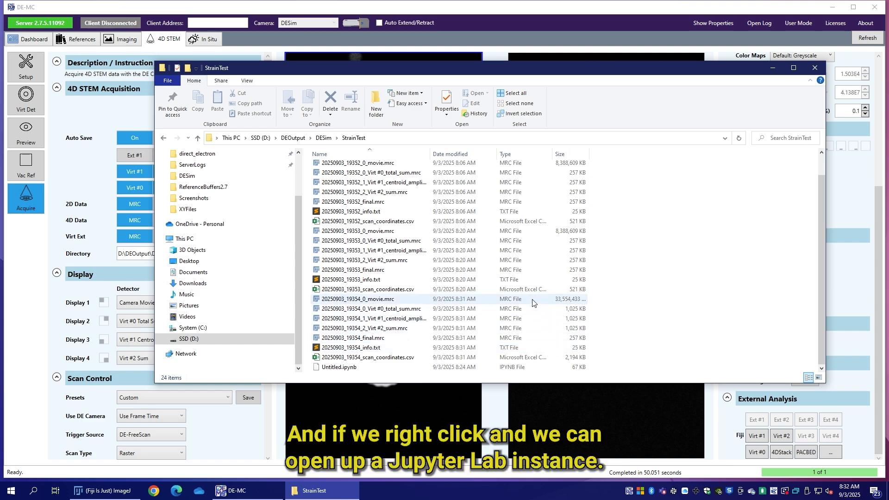
right_click(631, 364)
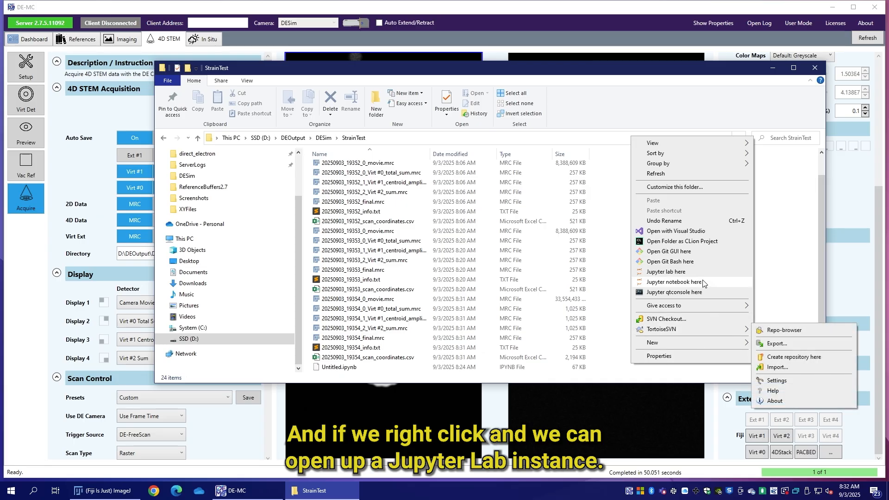
click(687, 274)
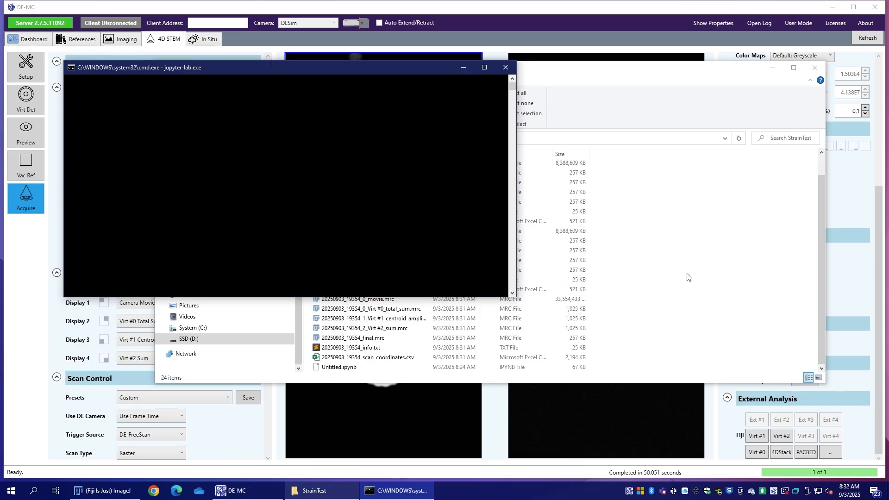
Step: Move the StrainTest folder window aside and switch to the JupyterLab page in Chrome
right_click(633, 340)
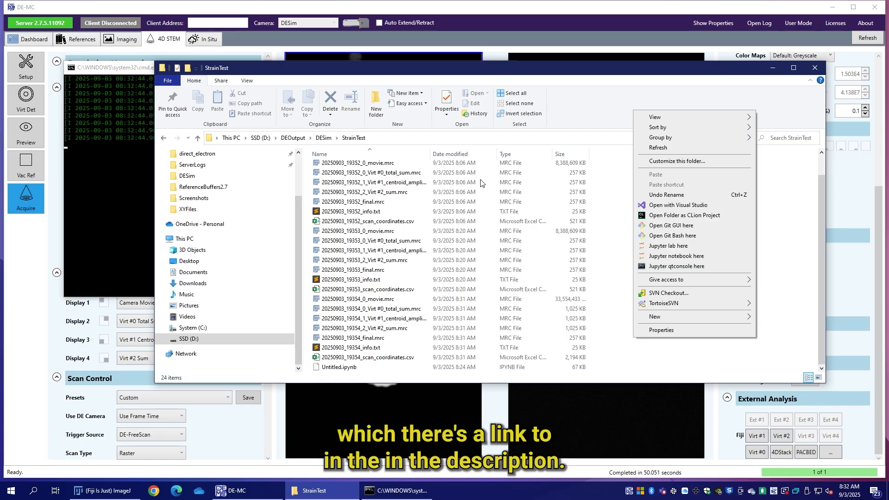
click(243, 66)
drag(244, 65, 326, 58)
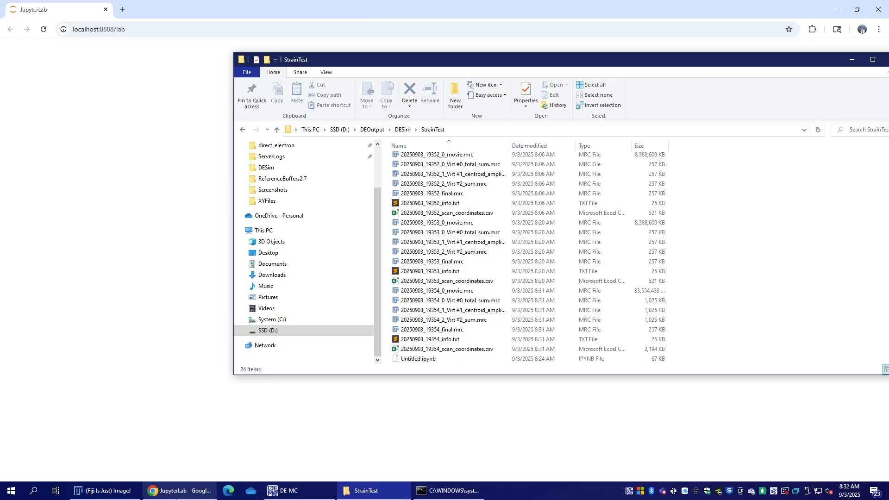
click(183, 491)
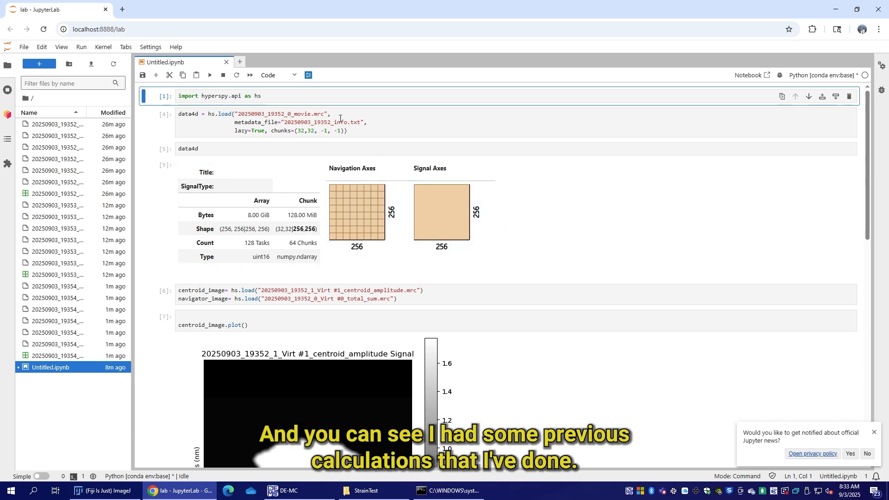
Step: Set the movie file in the data4d load call to 20250903_19354_0_movie.mrc
drag(326, 115, 237, 115)
key(BackSpace)
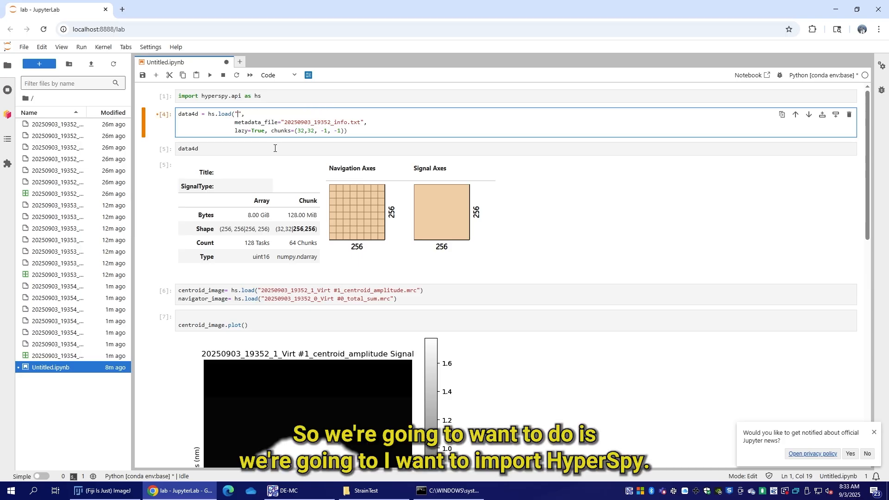
key(Tab)
key(Escape)
key(Tab)
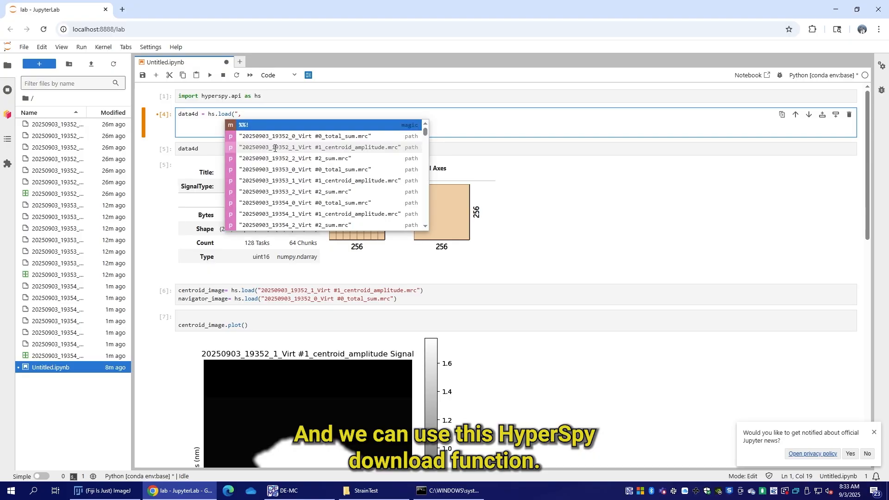
scroll(347, 192, down, 6)
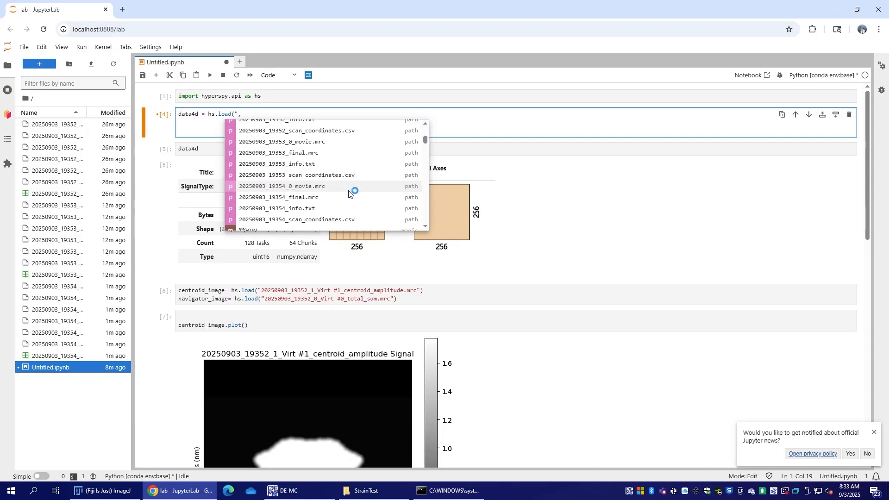
scroll(347, 193, up, 5)
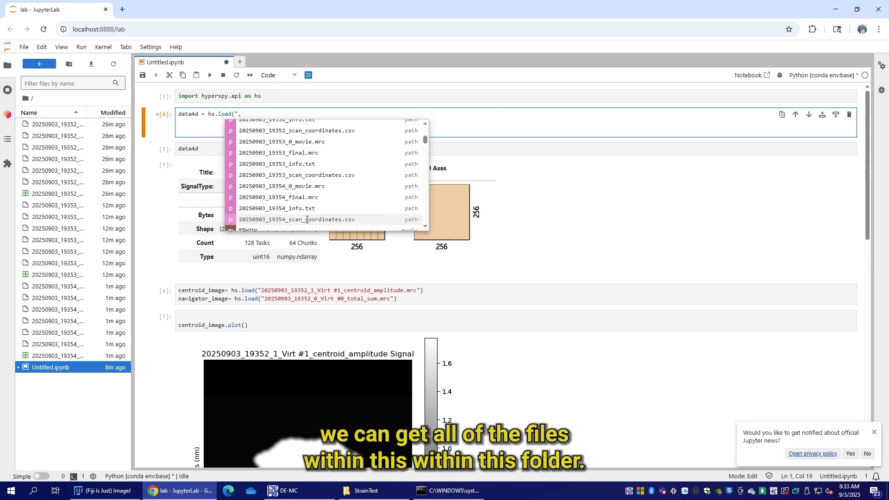
click(342, 190)
Step: Set the metadata_file argument of the data4d load call to 20250903_19354_info.txt
key(Right)
key(Down)
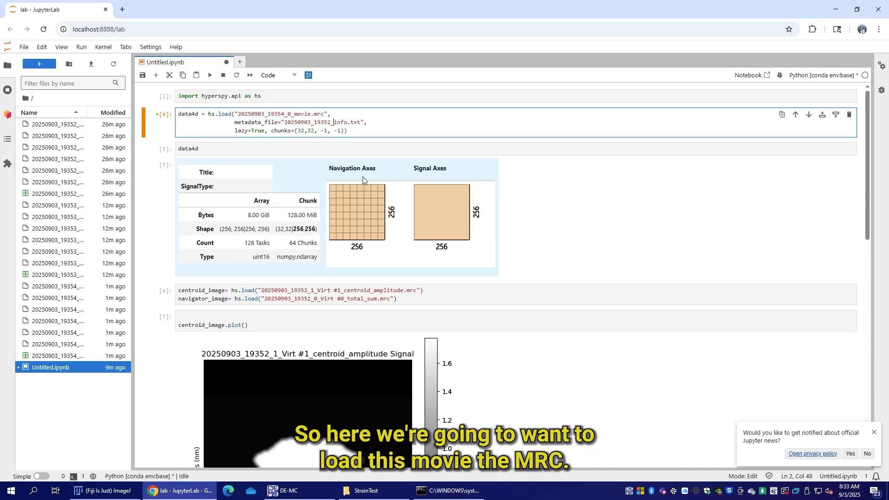
key(Delete)
key(Delete)
key(Delete)
key(BackSpace)
key(BackSpace)
key(BackSpace)
key(BackSpace)
key(BackSpace)
key(BackSpace)
key(BackSpace)
key(BackSpace)
key(BackSpace)
key(BackSpace)
key(BackSpace)
key(BackSpace)
key(BackSpace)
key(BackSpace)
key(BackSpace)
key(BackSpace)
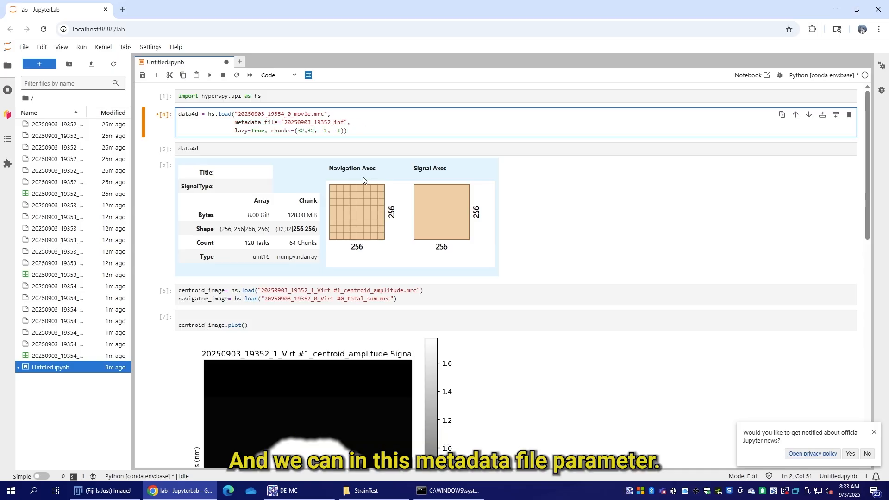
key(BackSpace)
key(BackSpace)
key(BackSpace)
key(BackSpace)
key(Tab)
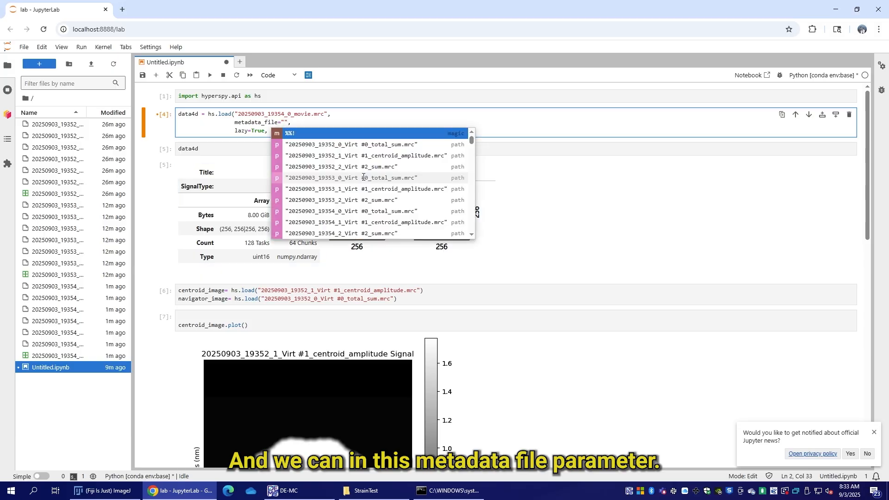
key(Down)
key(Down)
key(Down)
key(Down)
key(Down)
key(Down)
key(Down)
key(Down)
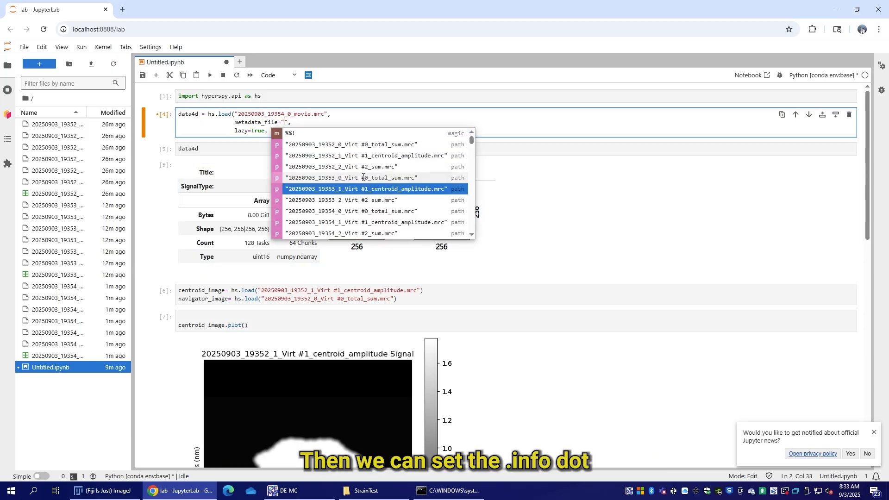
key(Down)
key(Down)
key(Down)
key(Down)
key(Down)
key(Down)
key(Down)
key(Down)
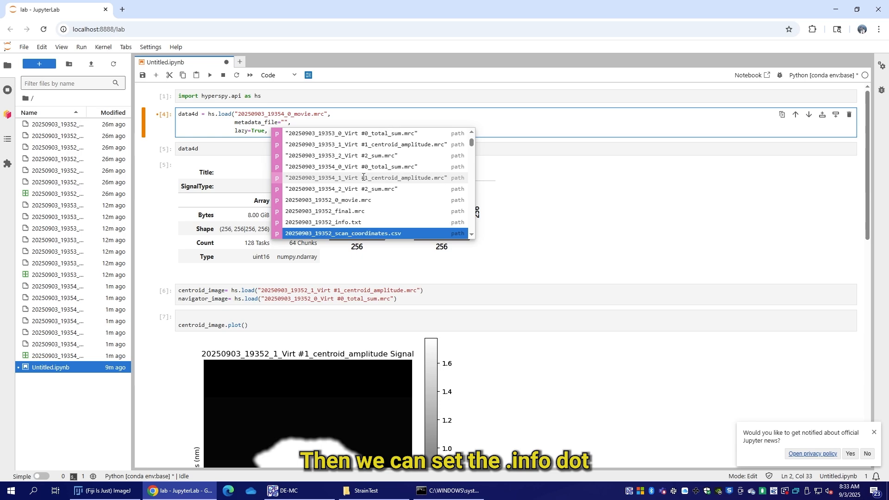
key(Down)
key(Down)
key(Down)
key(Down)
key(Down)
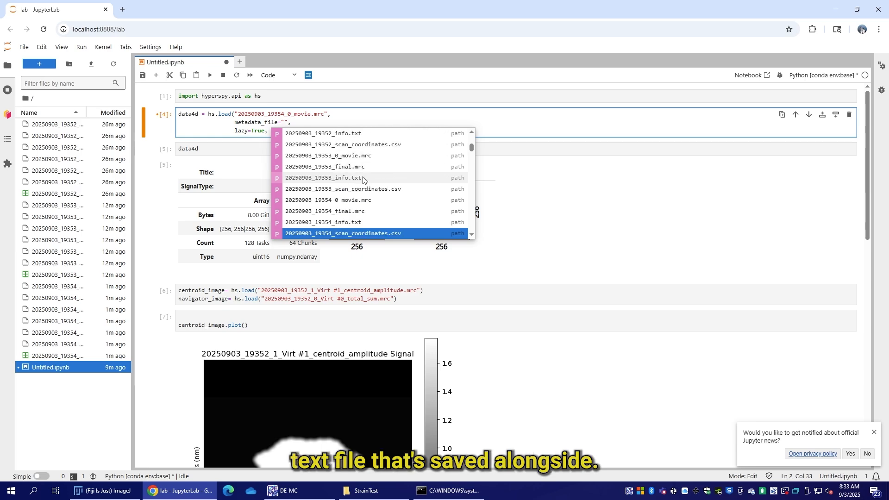
key(Up)
key(Return)
key(Down)
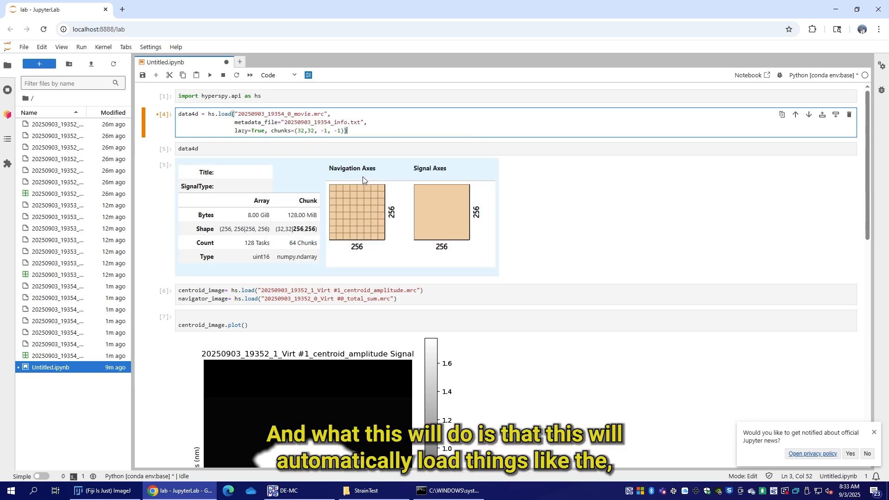
Step: Remove the chunks argument after lazy=True in the data4d load call and run the HyperSpy import and load cells
drag(235, 131, 267, 130)
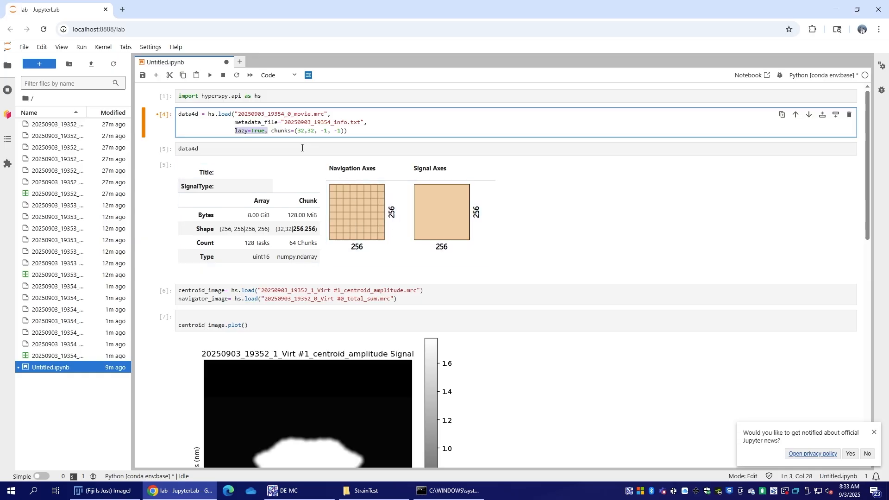
drag(343, 132, 265, 132)
key(BackSpace)
key(shift+Return)
key(Up)
key(Up)
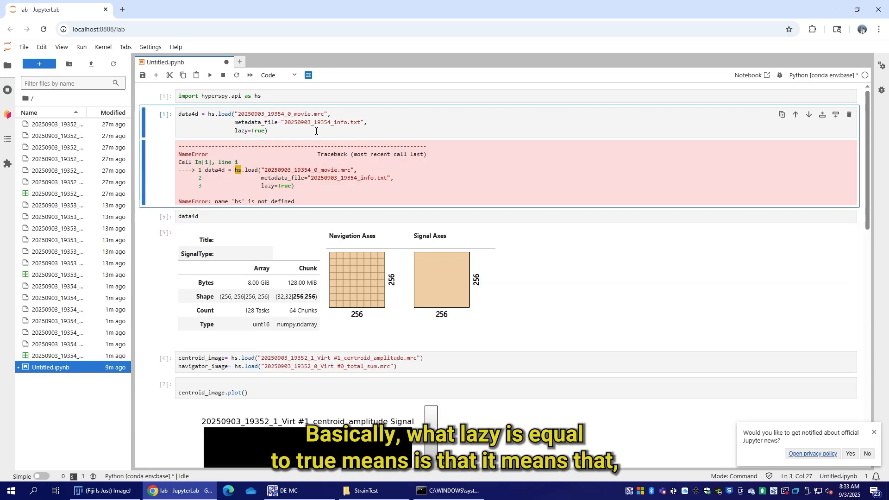
key(shift+Return)
key(shift+Return)
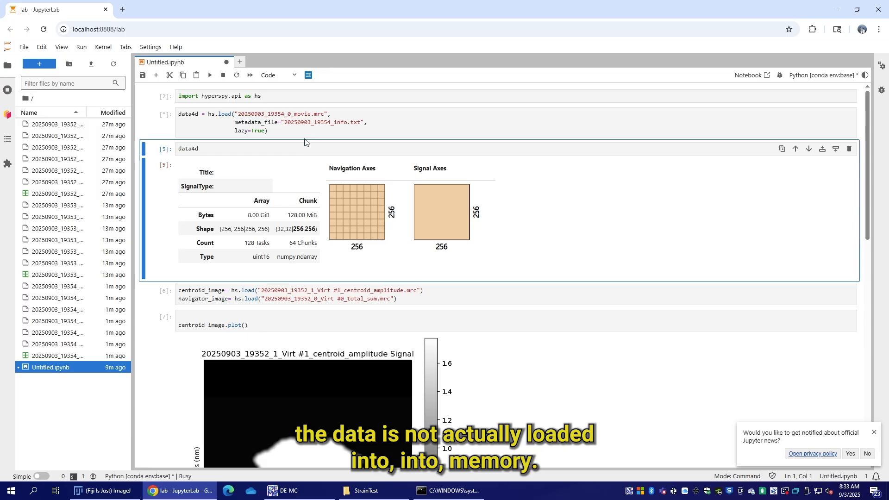
Step: Run the data4d cell to display the lazy dataset's shape and chunk layout
double_click(190, 114)
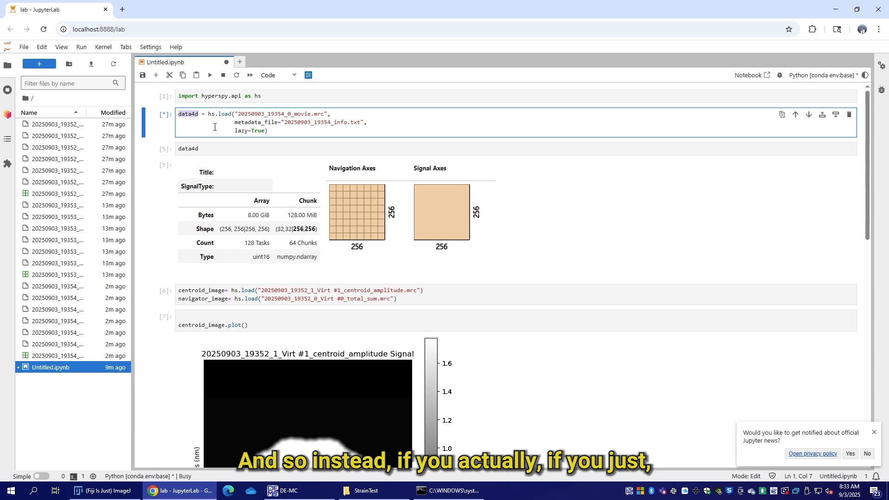
click(278, 148)
key(shift+Return)
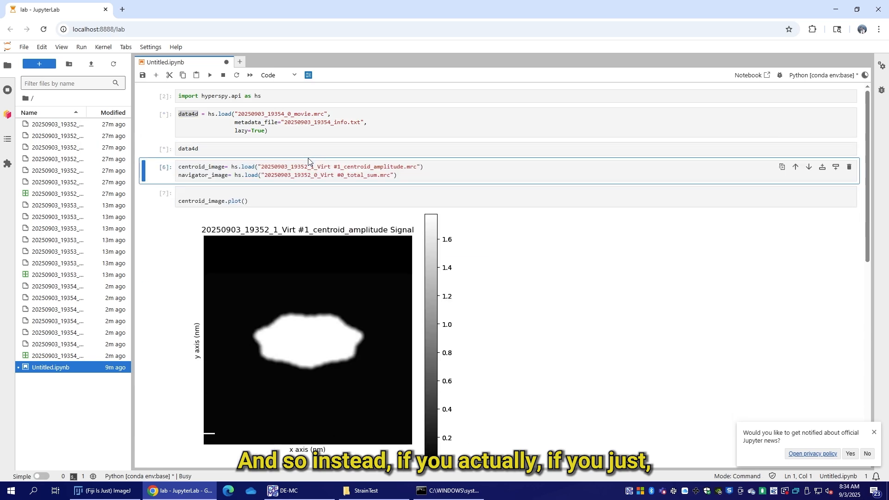
drag(208, 153, 176, 153)
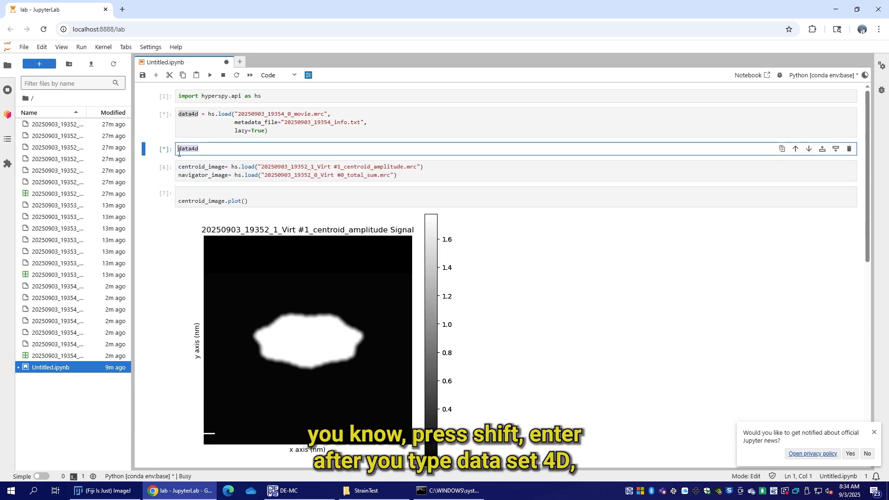
click(217, 153)
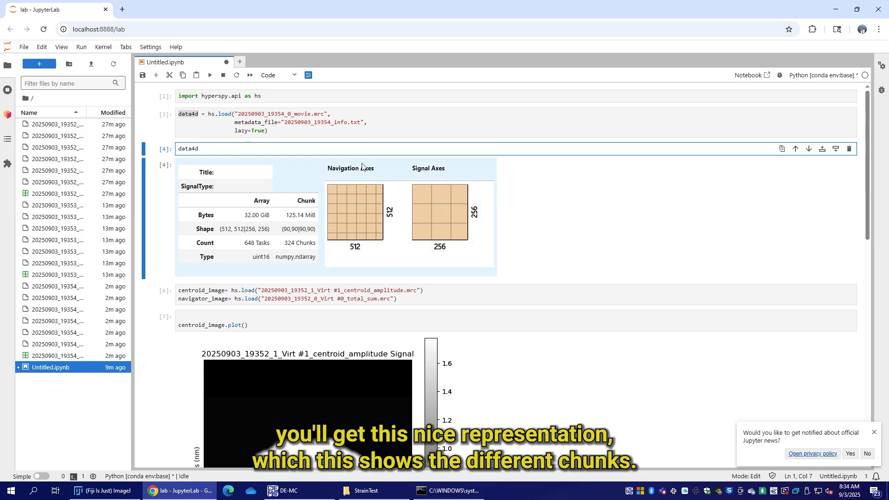
Step: Add chunks=(32, 32, -1, -1) after lazy=True in the data4d load call and run the cell
double_click(245, 132)
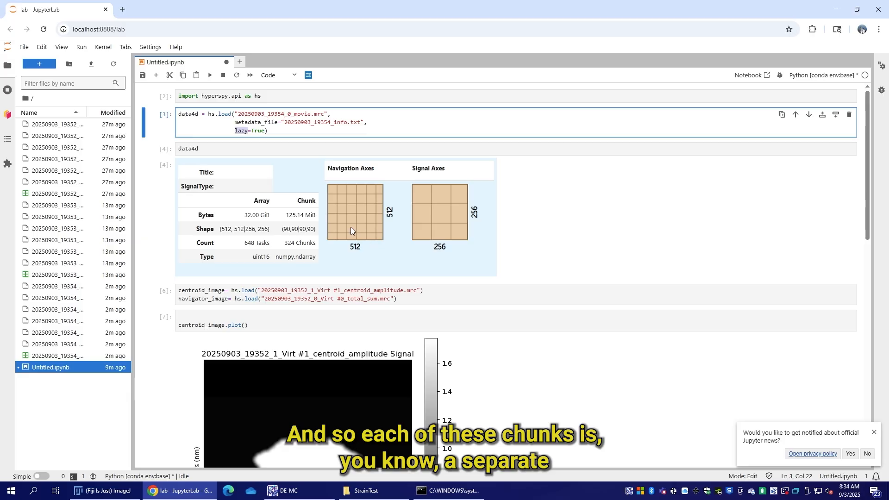
click(321, 133)
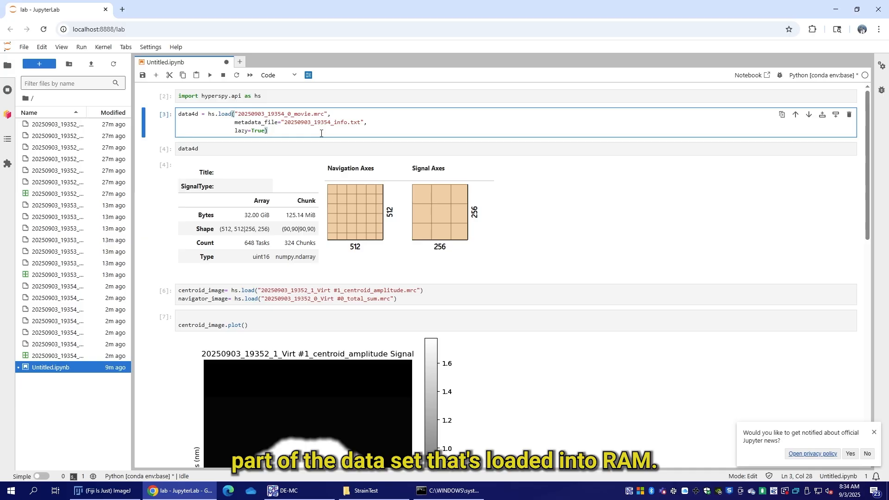
key(Left)
text(, chunls)
key(BackSpace)
key(BackSpace)
text(ks=)
text(()
text(32, 32, )
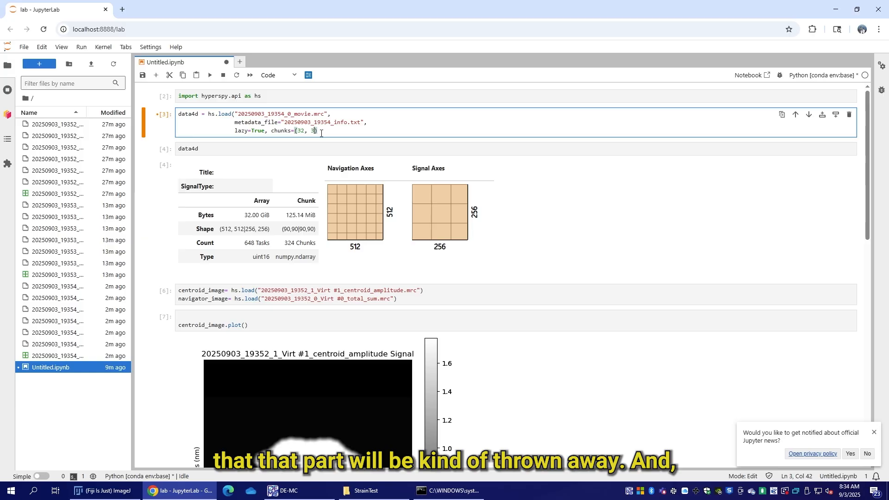
text(-1, -0)
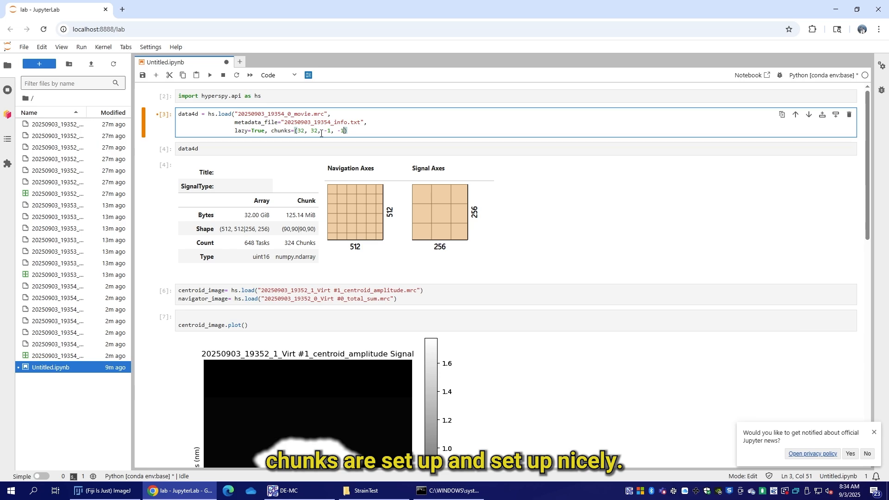
text())
key(shift+Return)
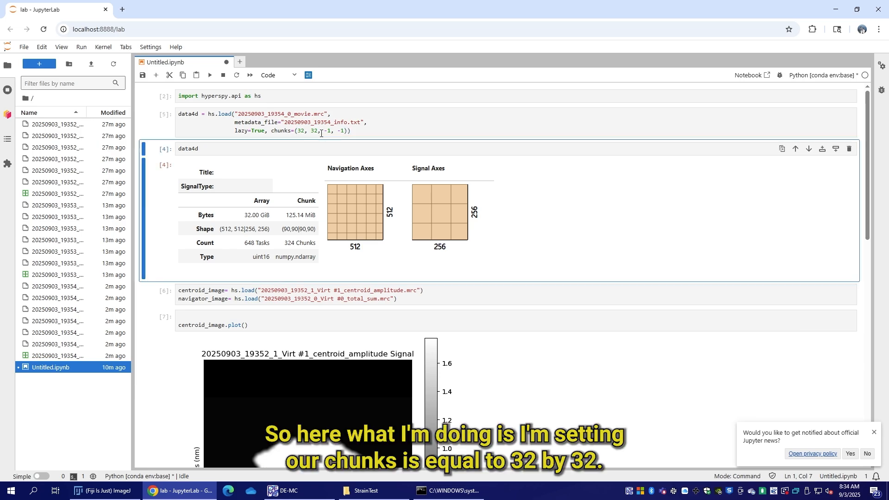
Step: Rerun the data4d cell to display the dataset's updated chunk layout
double_click(180, 120)
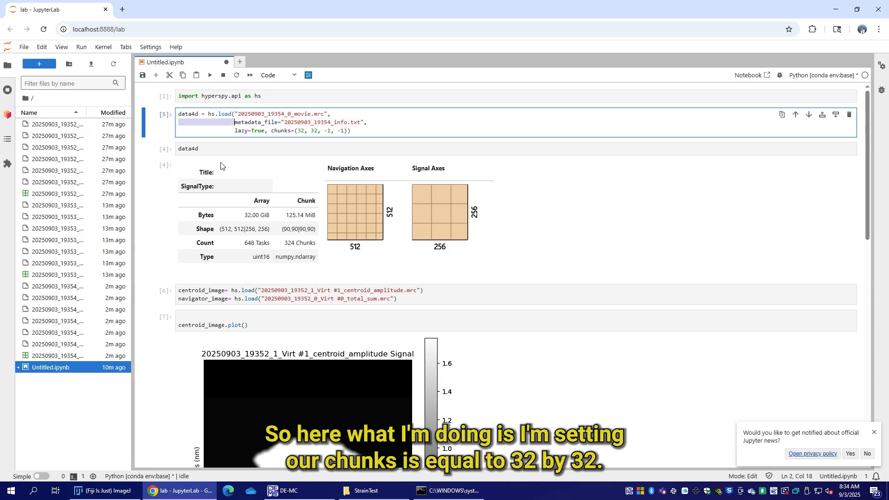
click(241, 146)
key(shift+Return)
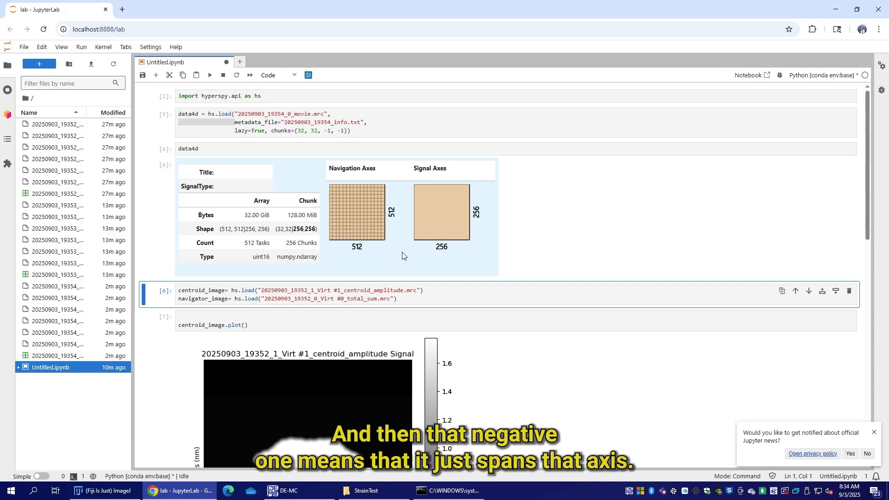
Step: Try to replace the centroid_image file name with 20250903_19354_0_Virt #0_total_sum.mrc
drag(417, 290, 265, 292)
key(BackSpace)
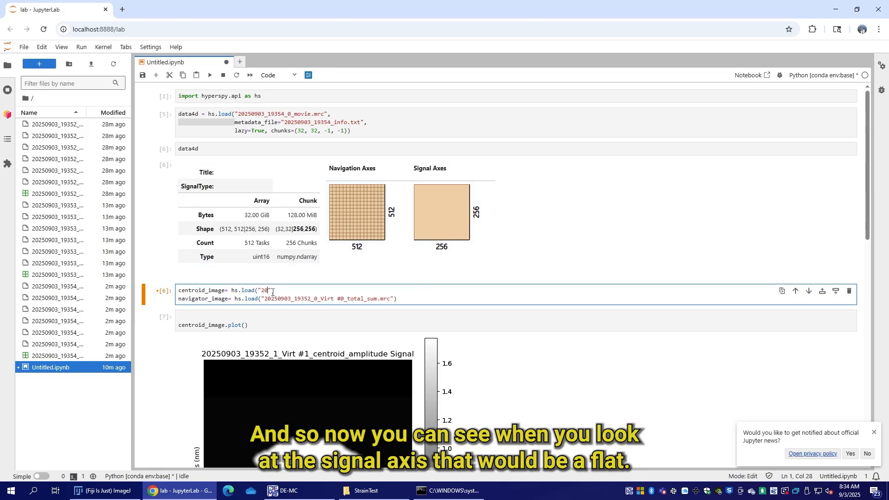
key(BackSpace)
key(Tab)
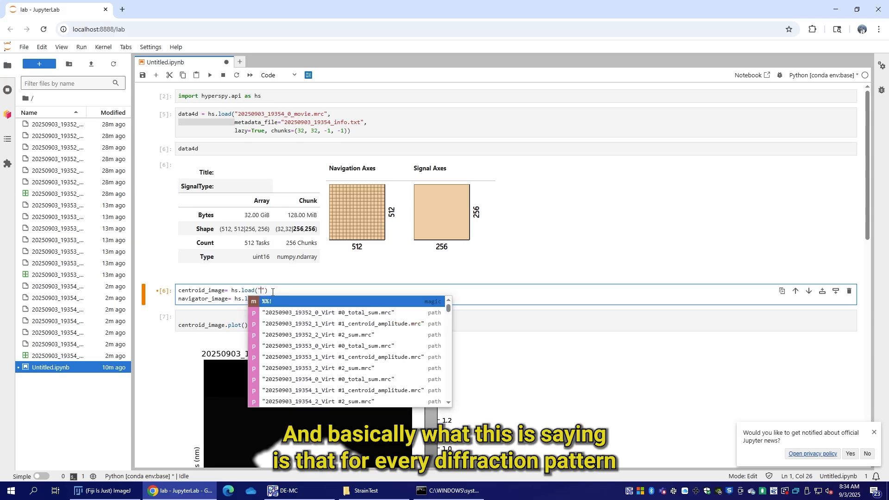
key(Down)
key(Down)
key(Down)
key(Down)
key(Down)
key(Down)
key(Down)
key(Down)
key(Up)
key(Return)
Step: Try to complete the centroid_image file name as 20250903_19354_1_Virt #1_centroid_amplitude.mrc
key(Down)
key(BackSpace)
key(BackSpace)
key(BackSpace)
key(BackSpace)
key(BackSpace)
key(BackSpace)
key(BackSpace)
key(BackSpace)
key(BackSpace)
key(BackSpace)
key(BackSpace)
key(BackSpace)
key(BackSpace)
key(BackSpace)
key(BackSpace)
key(BackSpace)
key(BackSpace)
key(BackSpace)
key(BackSpace)
key(BackSpace)
key(BackSpace)
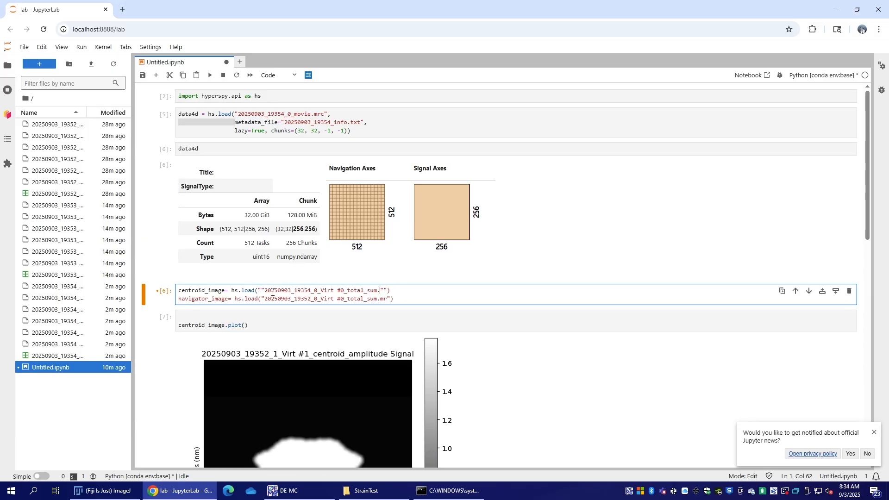
key(Tab)
key(Down)
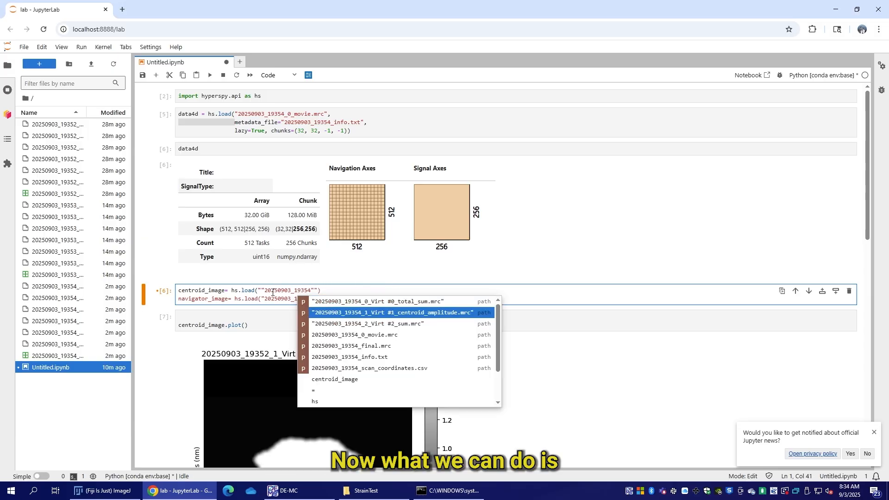
key(Return)
key(Down)
key(Up)
Step: Clear the centroid_image file name and set it to 20250903_19352_1_Virt #1_centroid_amplitude.mrc
key(BackSpace)
key(BackSpace)
key(BackSpace)
key(BackSpace)
key(BackSpace)
key(BackSpace)
key(BackSpace)
key(BackSpace)
key(BackSpace)
key(BackSpace)
key(BackSpace)
key(BackSpace)
key(BackSpace)
key(BackSpace)
key(BackSpace)
key(BackSpace)
key(BackSpace)
key(BackSpace)
key(BackSpace)
key(BackSpace)
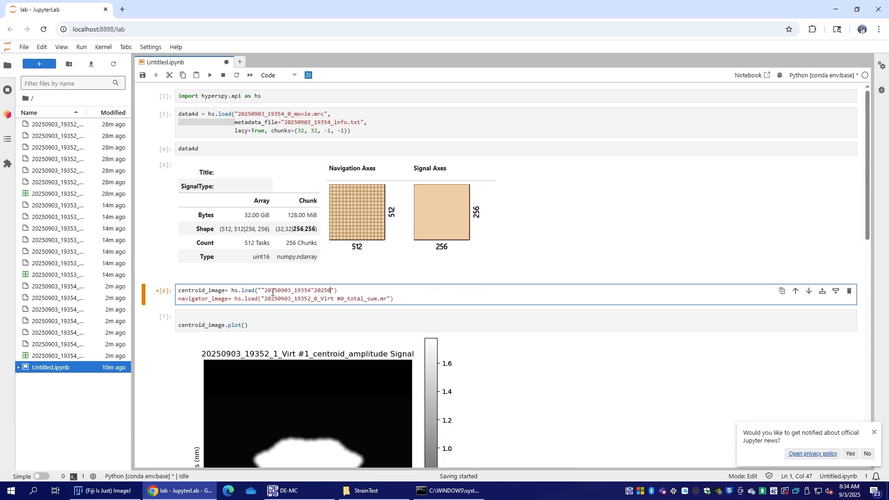
key(BackSpace)
key(BackSpace)
key(BackSpace)
key(BackSpace)
key(BackSpace)
key(BackSpace)
key(BackSpace)
key(BackSpace)
key(BackSpace)
key(BackSpace)
key(BackSpace)
key(BackSpace)
key(BackSpace)
key(BackSpace)
key(BackSpace)
key(BackSpace)
key(BackSpace)
key(BackSpace)
key(BackSpace)
key(BackSpace)
key(Tab)
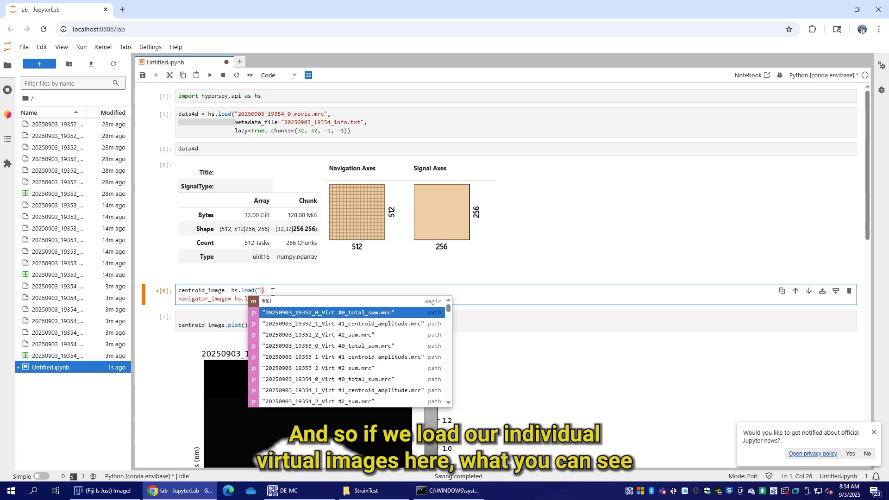
key(Down)
key(Return)
Step: Replace the navigator_image file name with 20250903_19354_2_Virt #2_sum.mrc
key(Down)
key(Left)
key(Left)
key(BackSpace)
key(BackSpace)
key(BackSpace)
key(BackSpace)
key(BackSpace)
key(BackSpace)
key(BackSpace)
key(BackSpace)
key(BackSpace)
key(BackSpace)
key(BackSpace)
key(BackSpace)
key(BackSpace)
key(BackSpace)
key(BackSpace)
key(BackSpace)
key(BackSpace)
key(BackSpace)
key(BackSpace)
key(BackSpace)
key(BackSpace)
key(BackSpace)
key(BackSpace)
key(BackSpace)
key(BackSpace)
key(BackSpace)
key(BackSpace)
key(BackSpace)
key(BackSpace)
key(BackSpace)
key(BackSpace)
key(BackSpace)
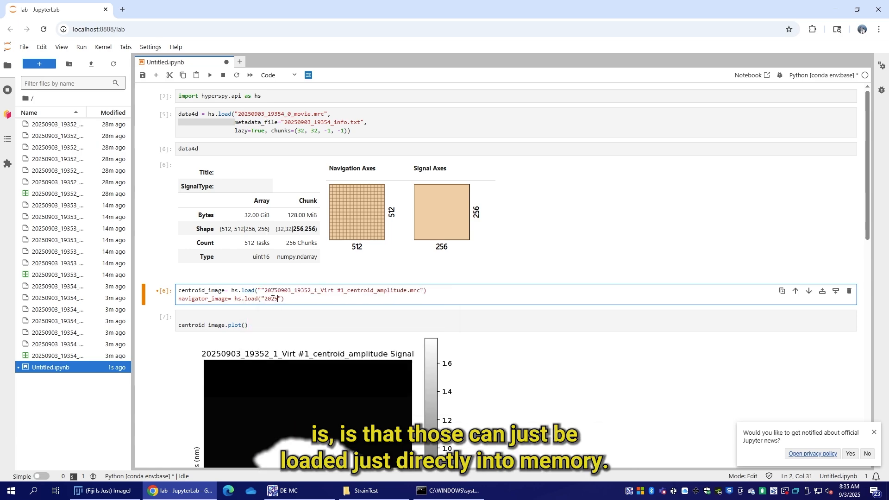
key(Tab)
key(Down)
key(Down)
key(Down)
key(Down)
key(Down)
key(Down)
key(Down)
key(Down)
key(Down)
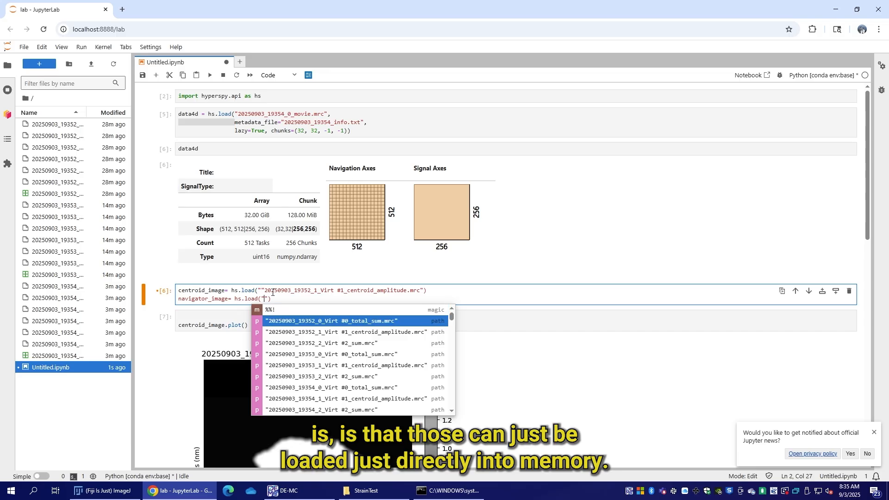
key(Down)
key(Up)
key(Return)
Step: Replace the centroid_image file name with 20250903_19354_1_Virt #1_centroid_amplitude.mrc
key(Up)
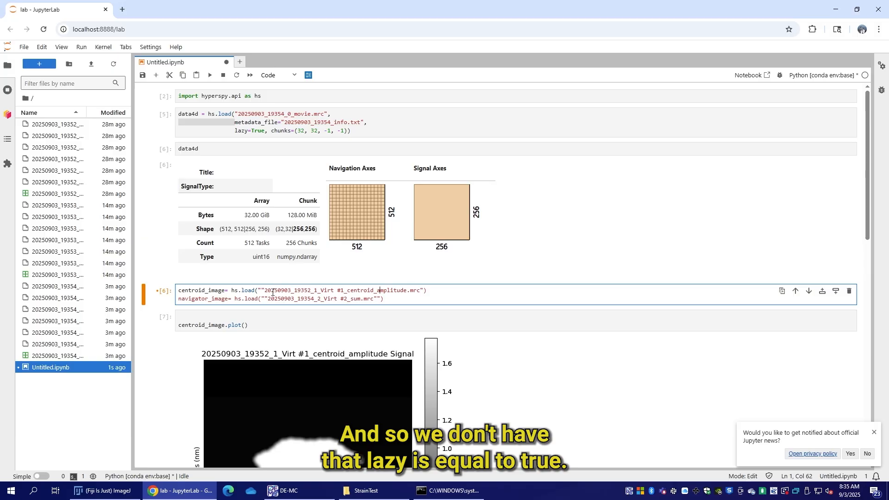
key(BackSpace)
key(BackSpace)
key(BackSpace)
key(BackSpace)
key(BackSpace)
key(BackSpace)
key(BackSpace)
key(BackSpace)
key(BackSpace)
key(BackSpace)
key(BackSpace)
key(BackSpace)
key(BackSpace)
key(BackSpace)
key(BackSpace)
key(BackSpace)
key(BackSpace)
key(BackSpace)
key(BackSpace)
key(BackSpace)
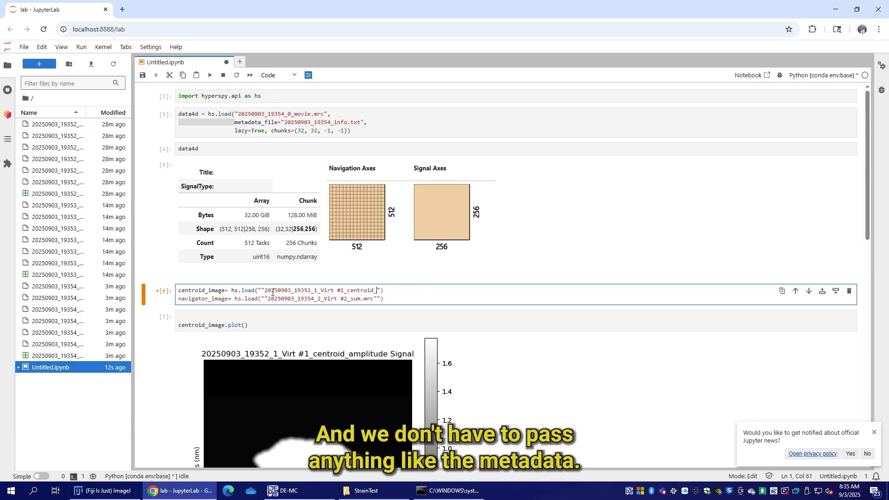
key(BackSpace)
key(BackSpace)
key(BackSpace)
key(BackSpace)
key(BackSpace)
key(BackSpace)
key(Tab)
text("20250903_1935)
key(Down)
key(Down)
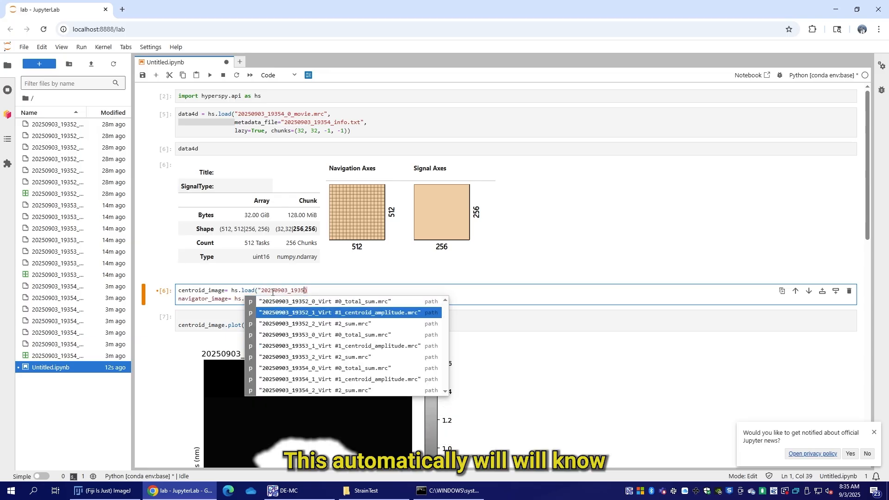
key(Down)
key(Down)
key(Down)
key(Down)
key(Down)
key(Down)
key(Up)
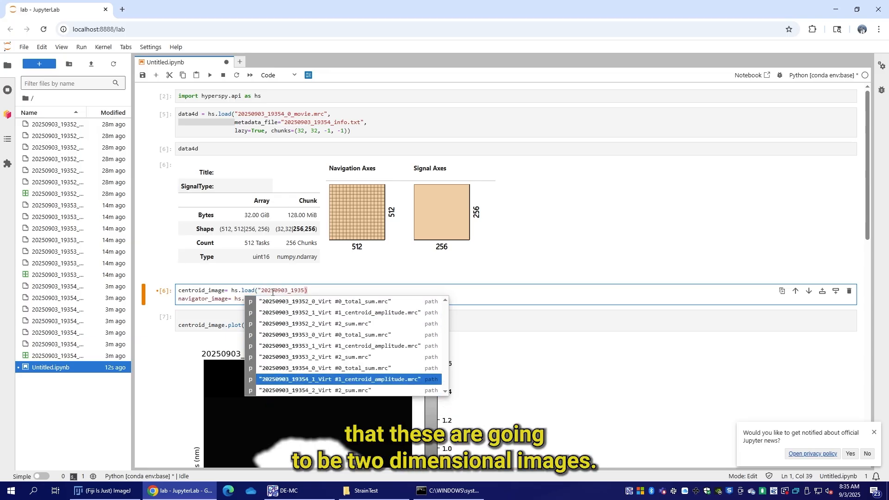
key(Return)
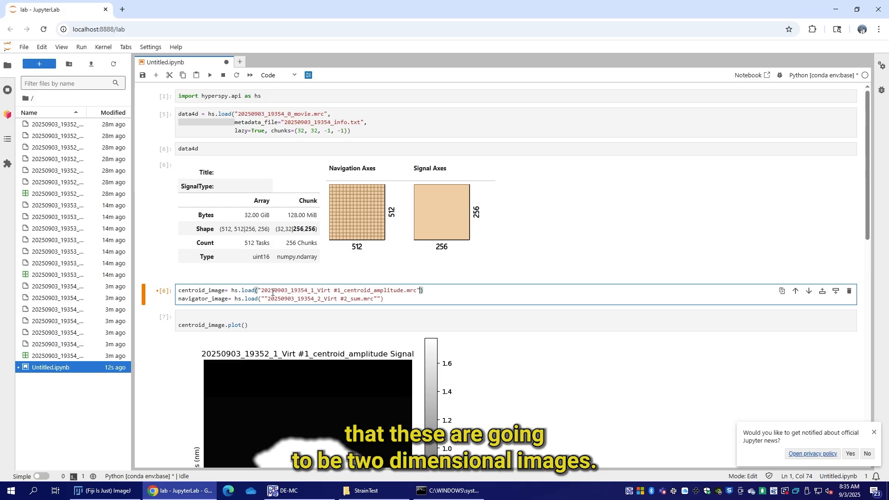
Step: Remove the duplicate quotation marks around the navigator_image file name and run the cell that loads both virtual images
key(Down)
key(Left)
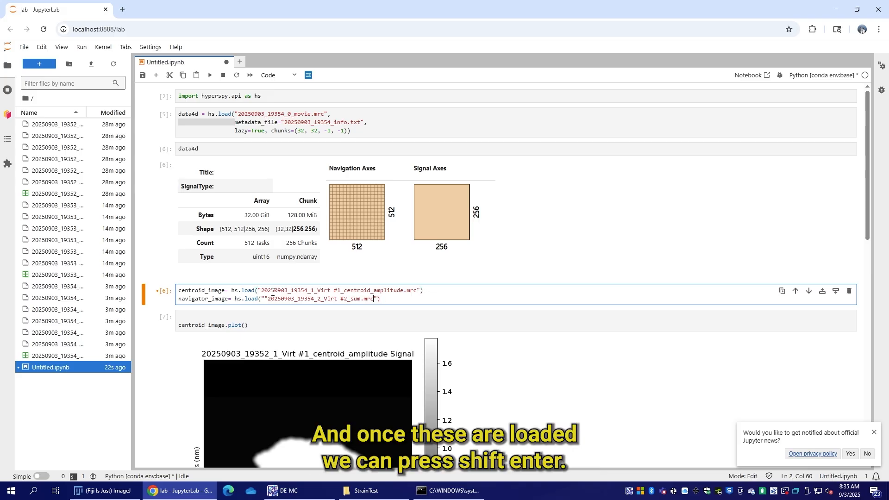
key(Left)
key(Left)
key(Left)
key(Left)
key(Left)
key(Left)
key(Left)
key(Left)
key(Left)
key(Left)
key(Left)
key(Left)
key(Left)
key(Left)
key(Left)
key(Left)
key(Left)
key(Left)
key(Left)
key(Left)
key(BackSpace)
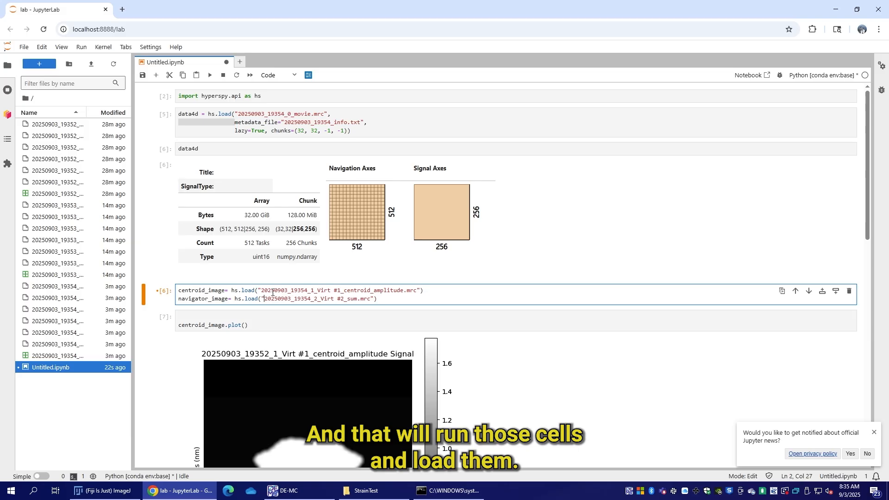
key(shift+Return)
Step: Delete the blank line above centroid_image.plot() and run the cell to plot the centroid image
click(203, 315)
key(BackSpace)
key(shift+Return)
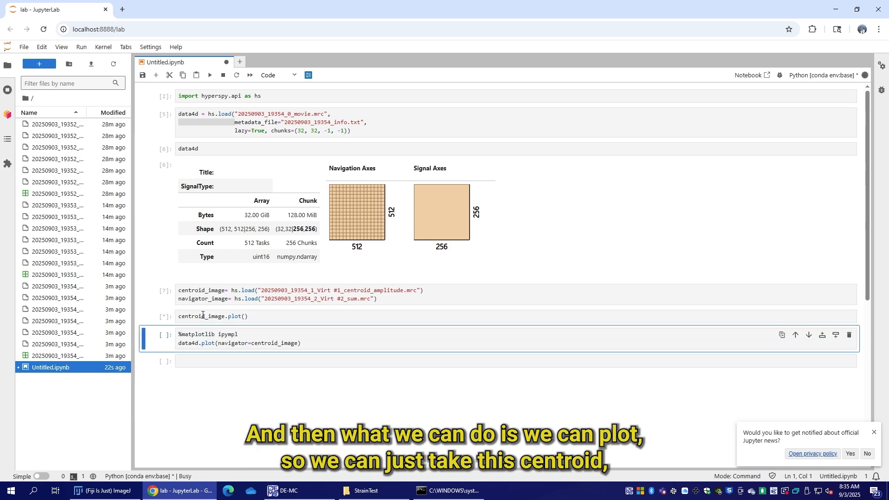
Step: Add %matplotlib ipympl on a line above centroid_image.plot() and rerun the cell for an interactive plot
click(246, 317)
key(Home)
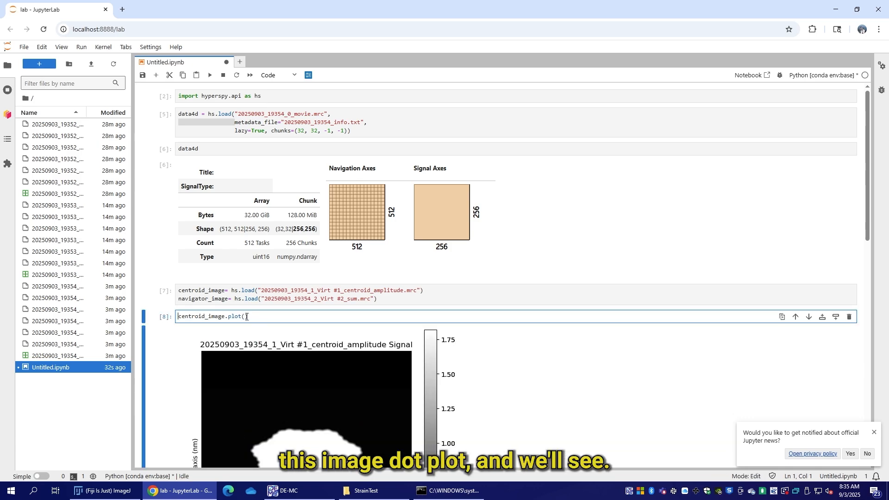
key(Return)
key(Up)
scroll(383, 213, down, 4)
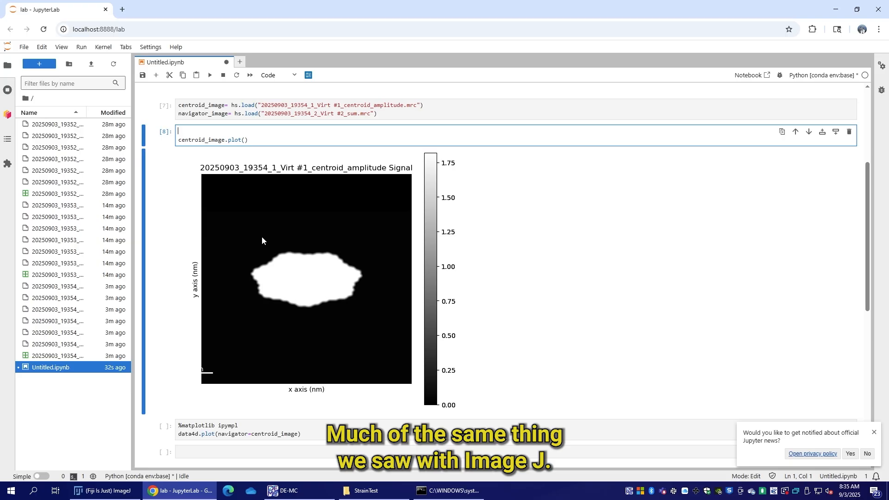
scroll(262, 235, up, 3)
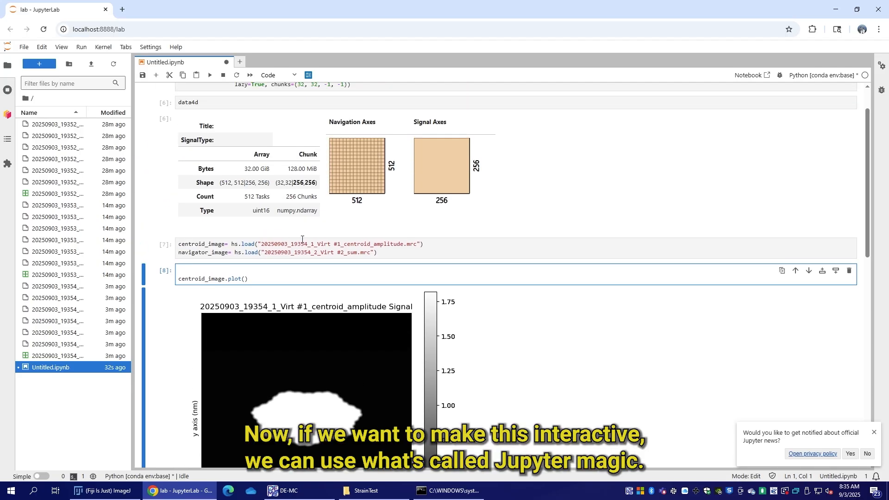
text(%mat6pl)
key(BackSpace)
text(pl)
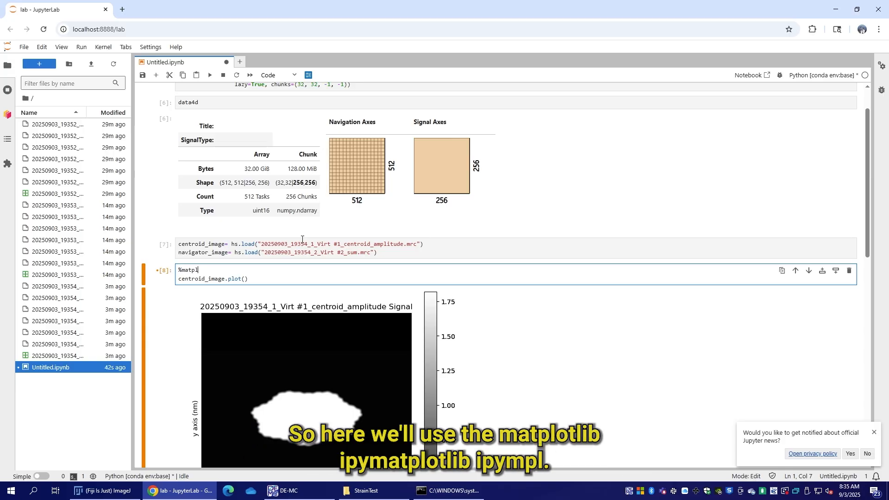
text(otlib ipympl)
key(shift+Return)
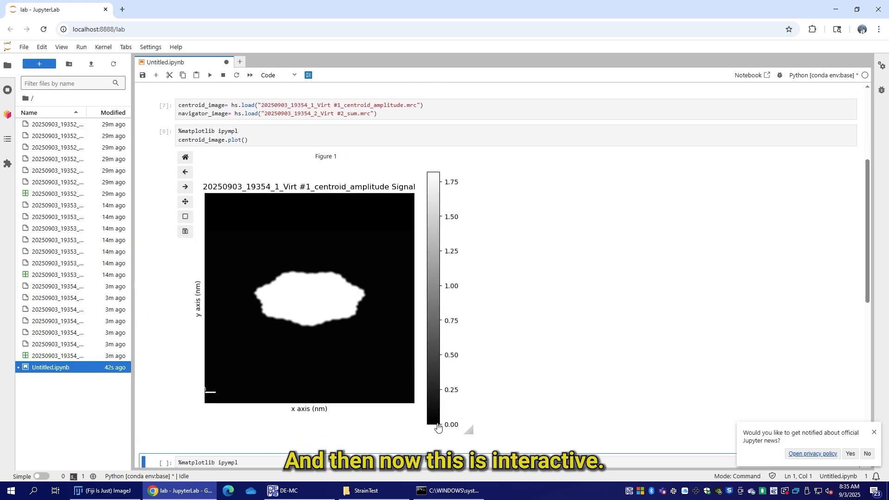
Step: Widen the interactive centroid amplitude figure and look over its pixel values
scroll(382, 216, down, 1)
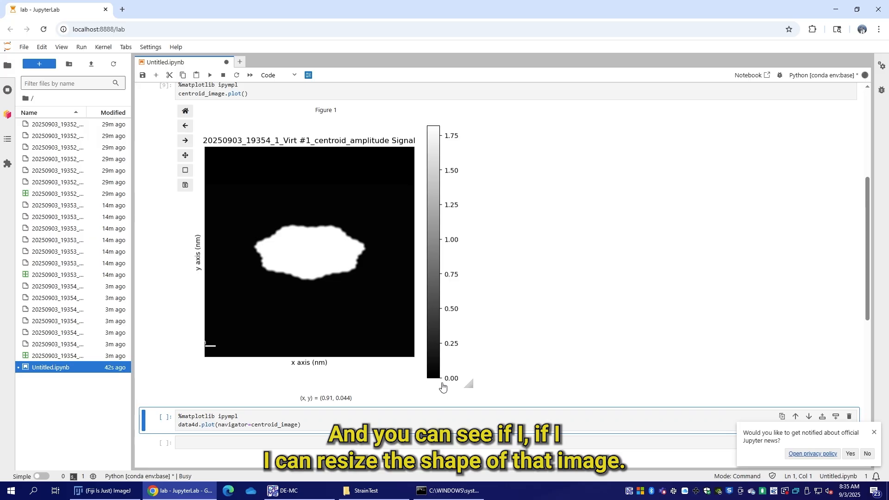
drag(468, 385, 539, 383)
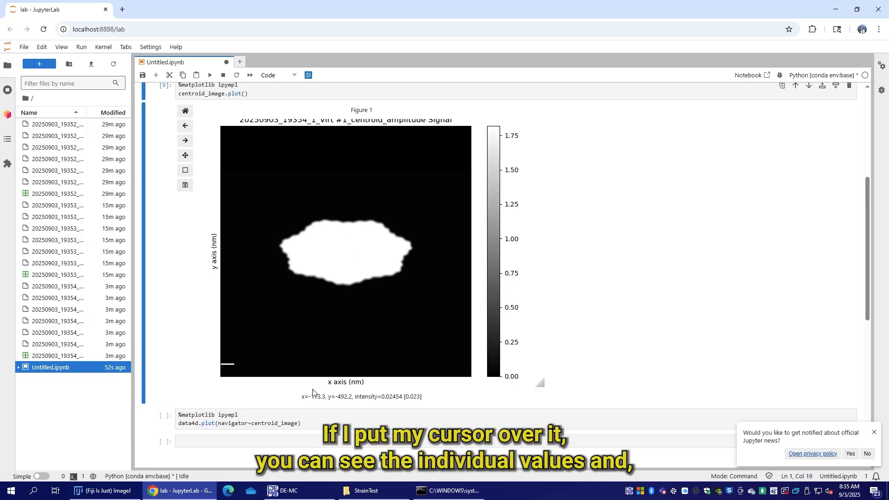
scroll(620, 193, up, 3)
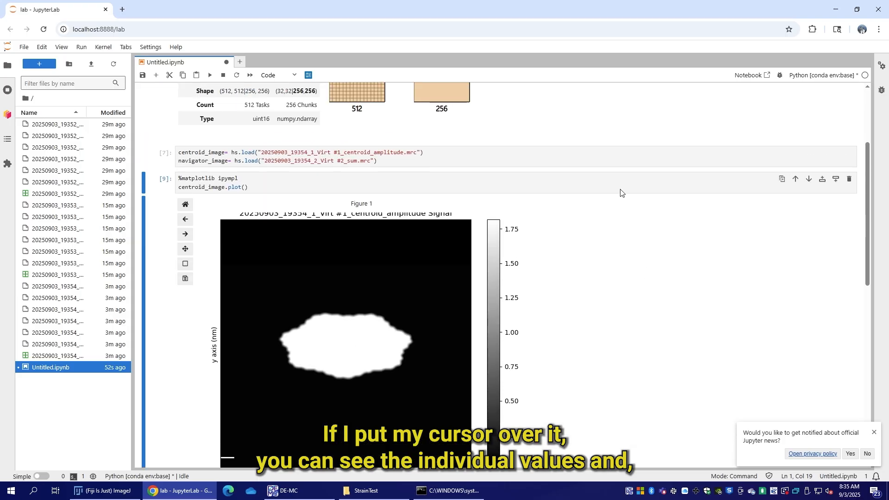
scroll(620, 193, down, 4)
scroll(621, 193, up, 4)
scroll(342, 267, down, 7)
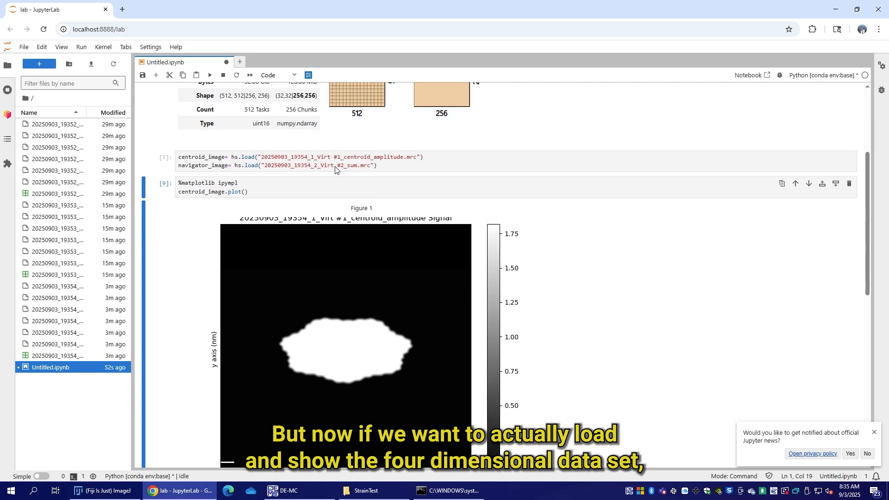
Step: Insert a cell above the data4d.plot cell, enter data4d.navigator in it and run it
click(163, 239)
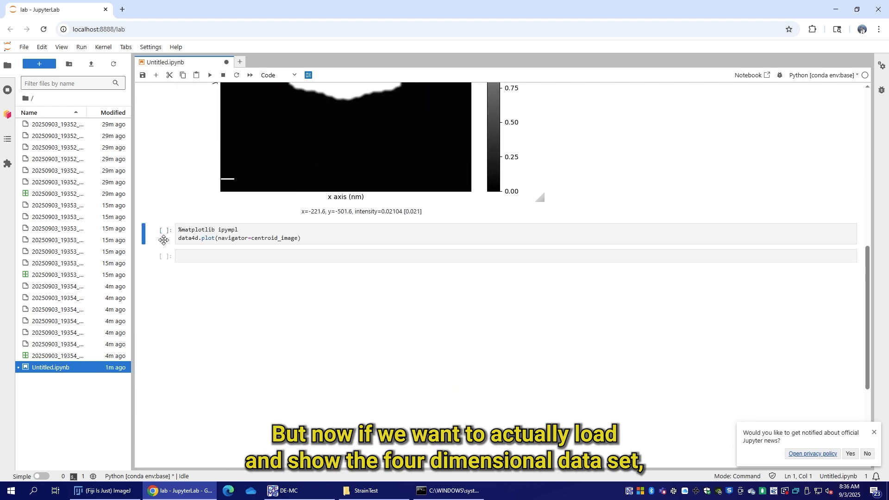
key(a)
click(188, 255)
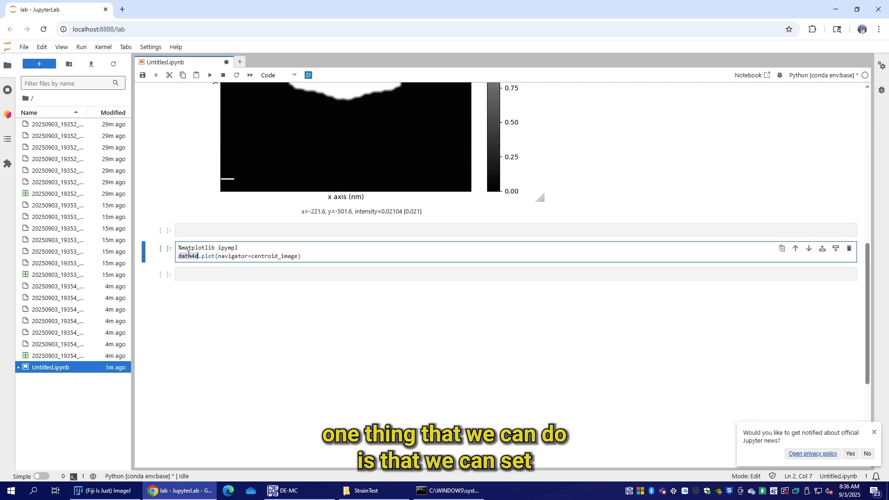
click(195, 232)
text(data4d)
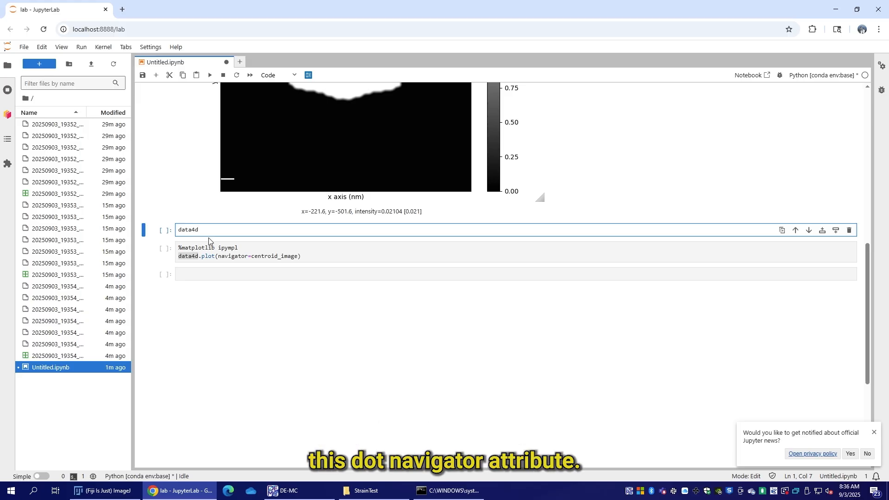
text(.nav)
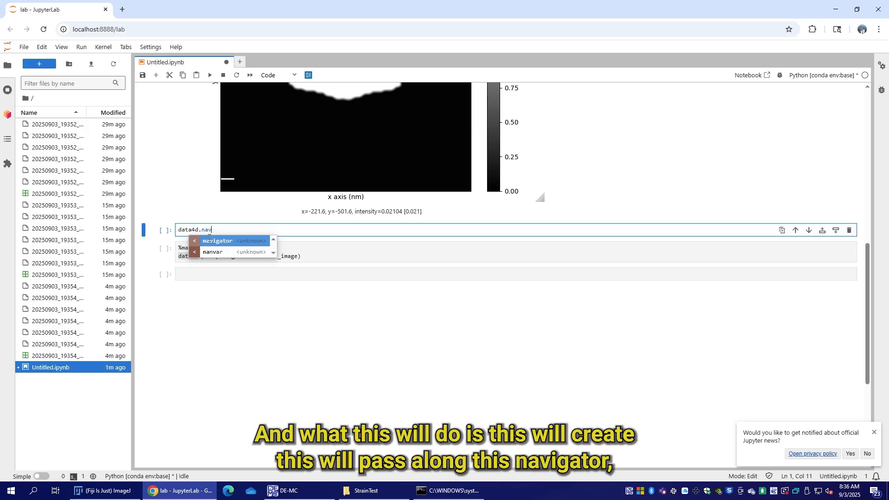
key(Tab)
key(shift+Return)
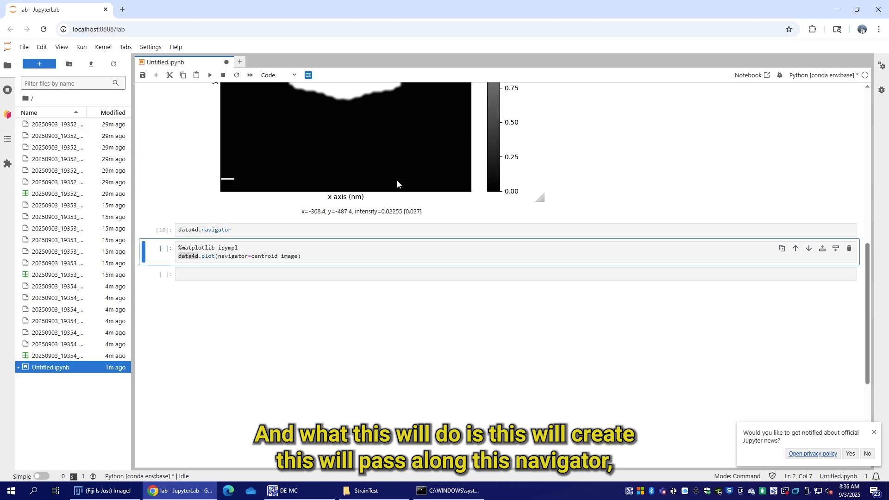
Step: Extend the data4d.navigator cell to assign navigator_image to it and run the cell
click(280, 227)
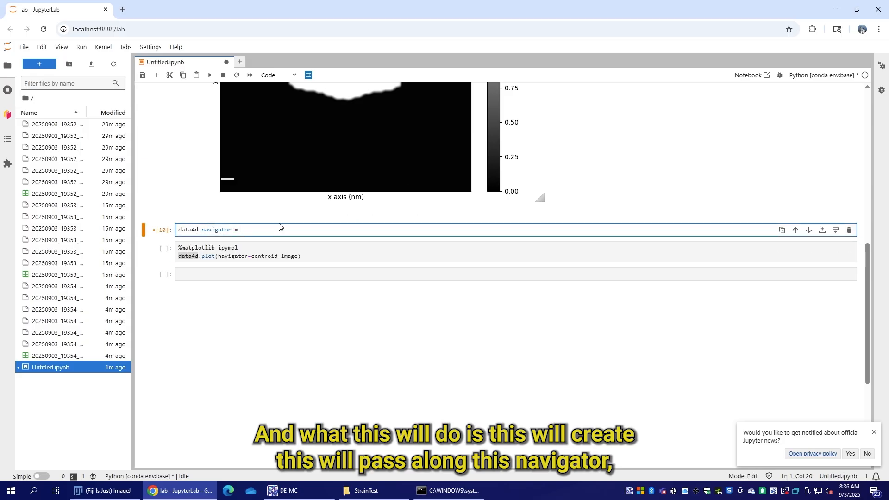
scroll(279, 227, up, 7)
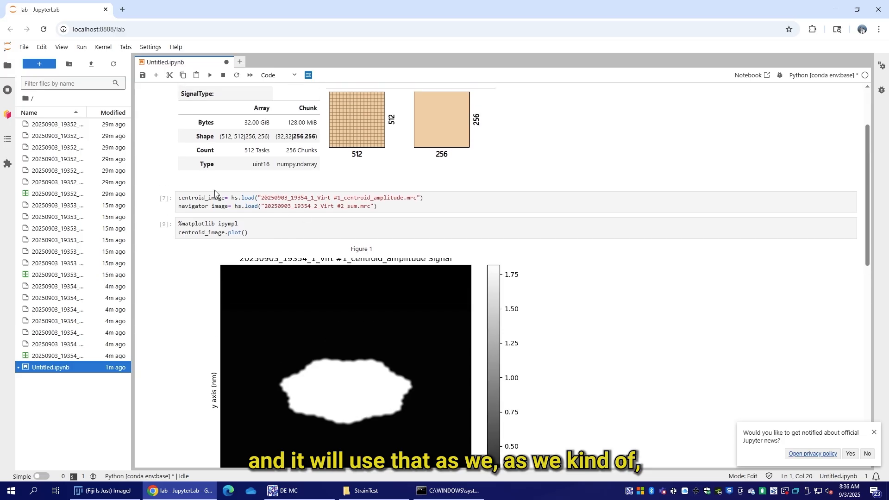
double_click(215, 206)
key(ctrl+c)
scroll(222, 218, down, 8)
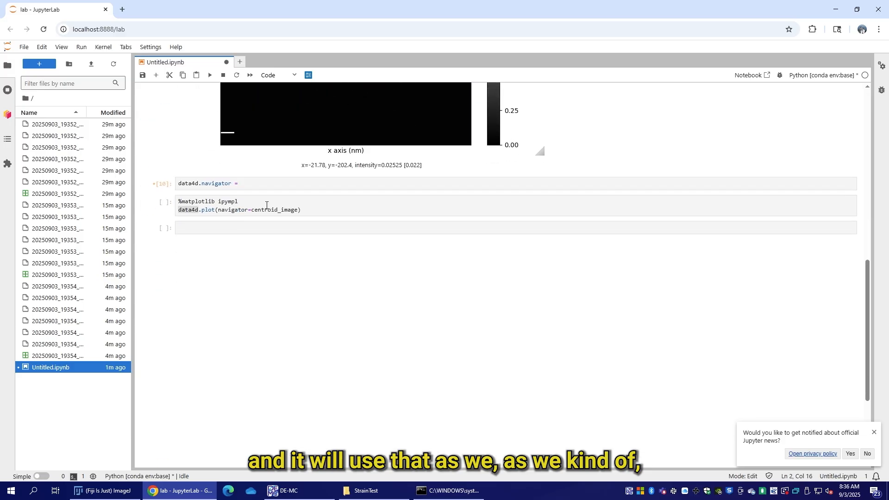
click(265, 189)
key(ctrl+v)
key(shift+Return)
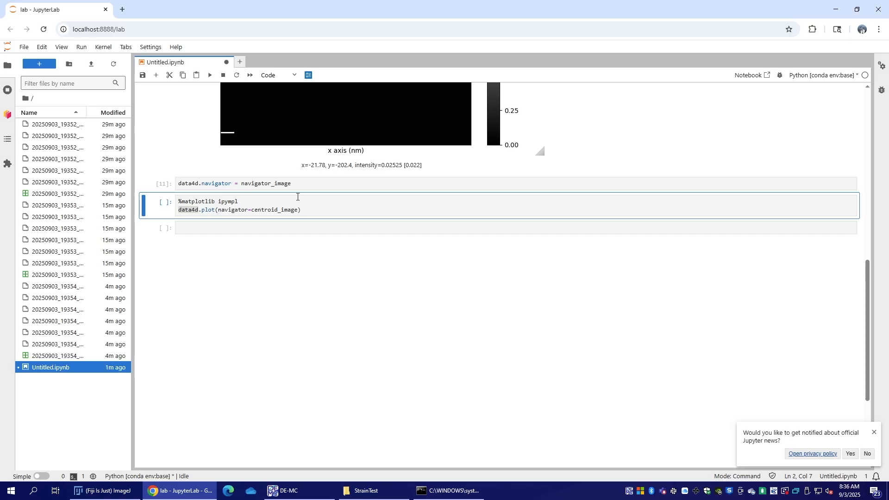
Step: Remove the navigator=centroid_image argument from the data4d.plot call and run the cell to plot the 4D dataset
scroll(310, 213, up, 3)
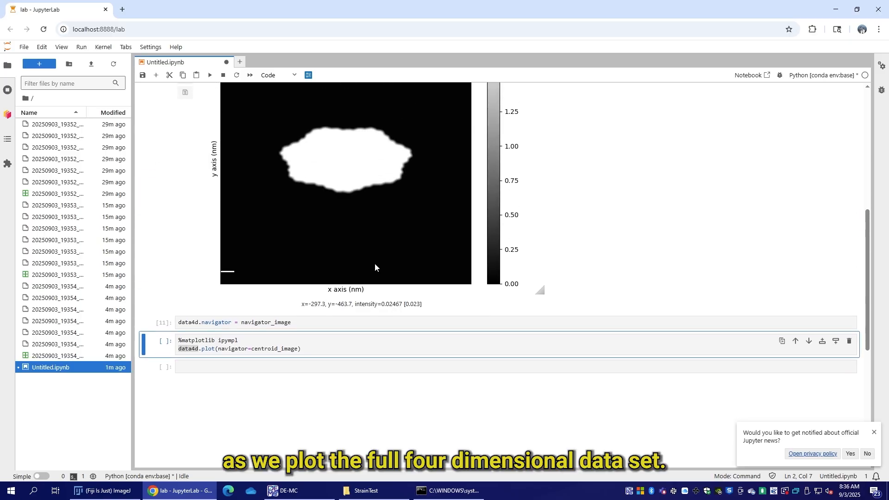
key(Down)
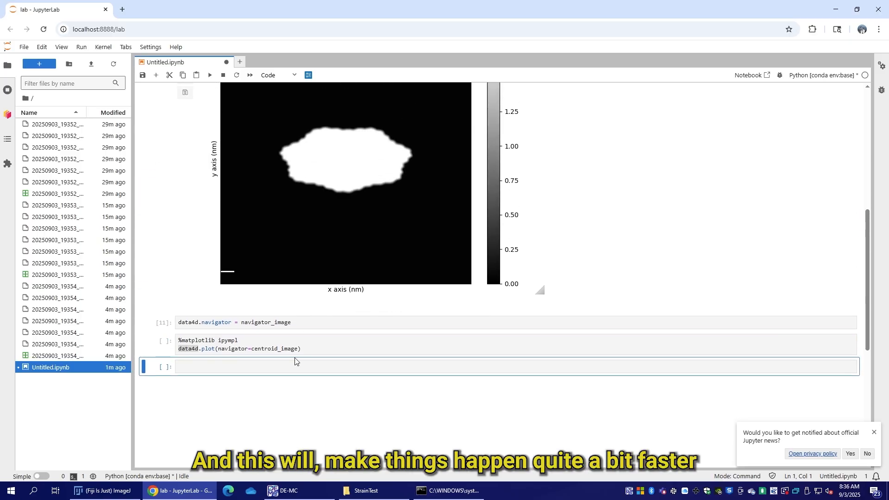
drag(299, 349, 239, 351)
key(BackSpace)
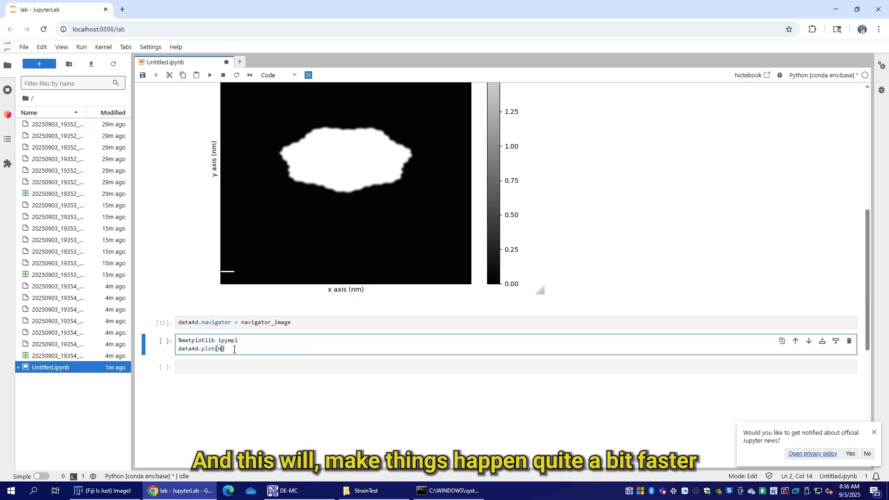
key(shift+Return)
scroll(556, 246, down, 3)
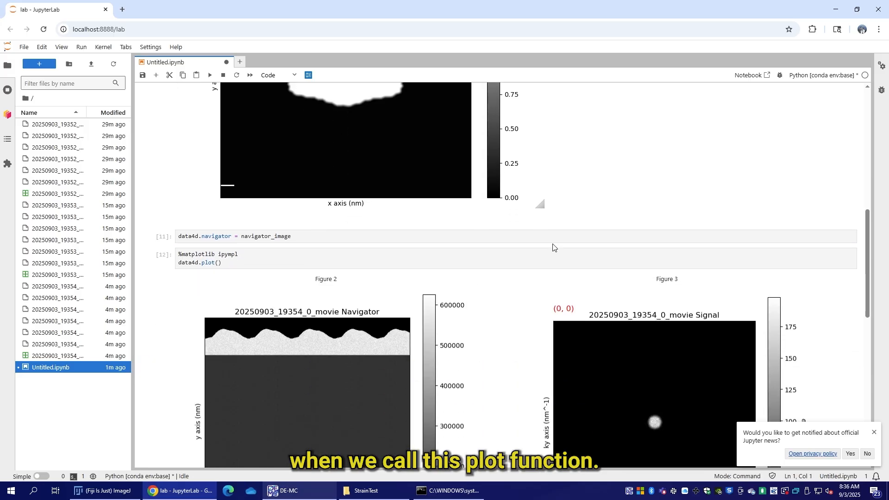
Step: Move the navigator marker to about position (281, 282) in the Navigator plot to show that point's diffraction pattern
scroll(555, 246, up, 6)
scroll(555, 246, down, 3)
double_click(260, 323)
scroll(301, 319, down, 5)
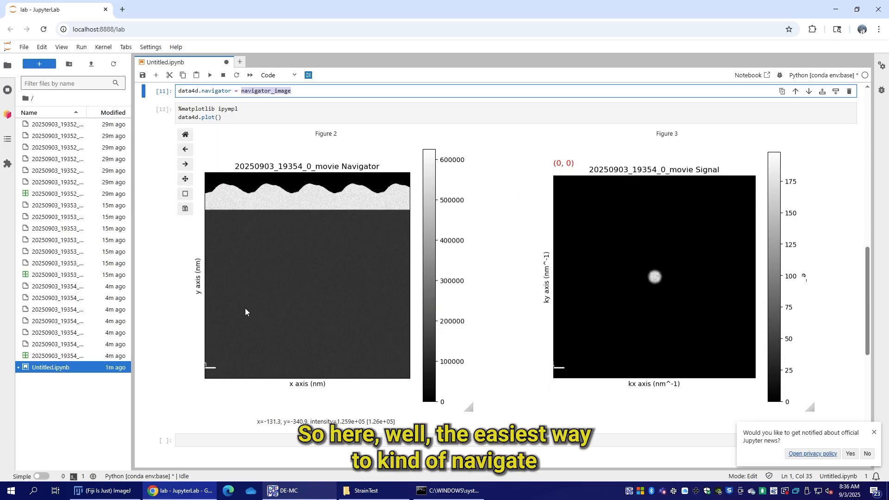
click(309, 280)
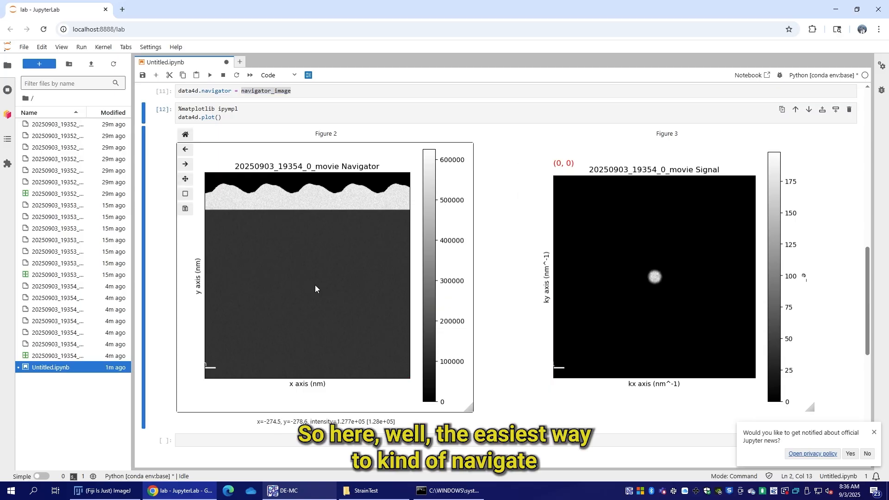
shift+click(318, 286)
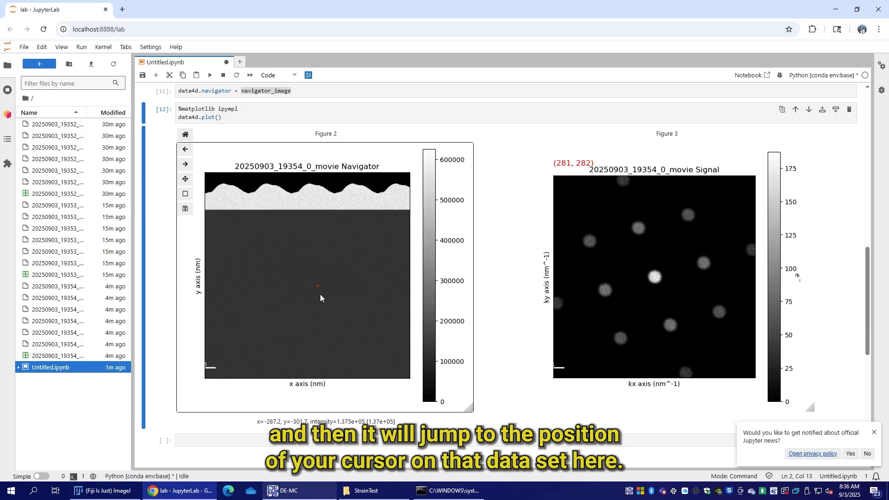
Step: Compare diffraction patterns at several points in the dark sample region, in the bright cap near (285, 78) and in the vacuum near (321, 15)
click(320, 294)
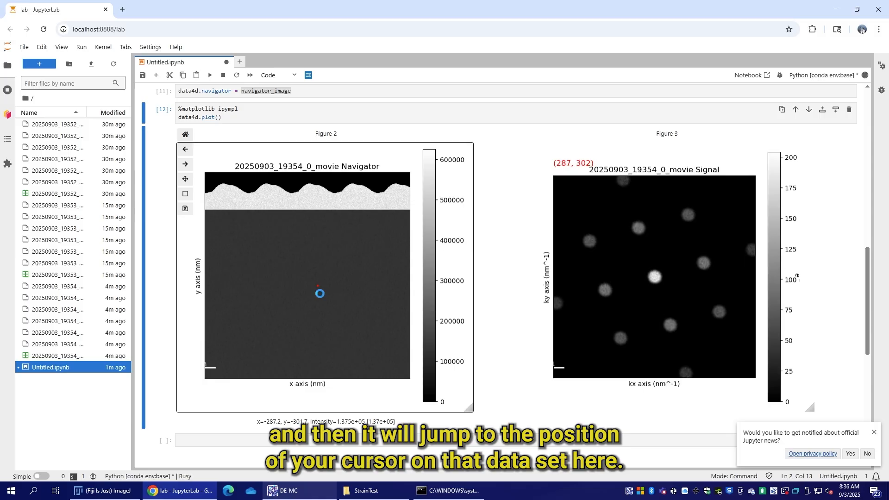
click(263, 274)
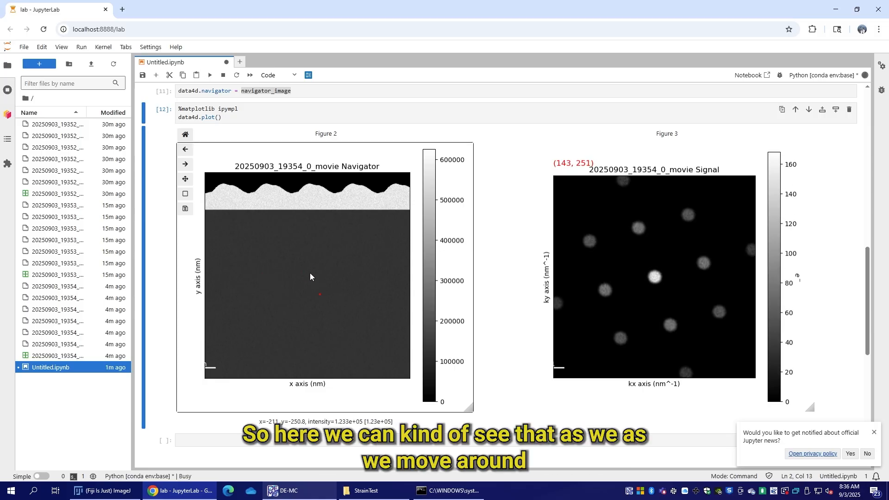
click(320, 311)
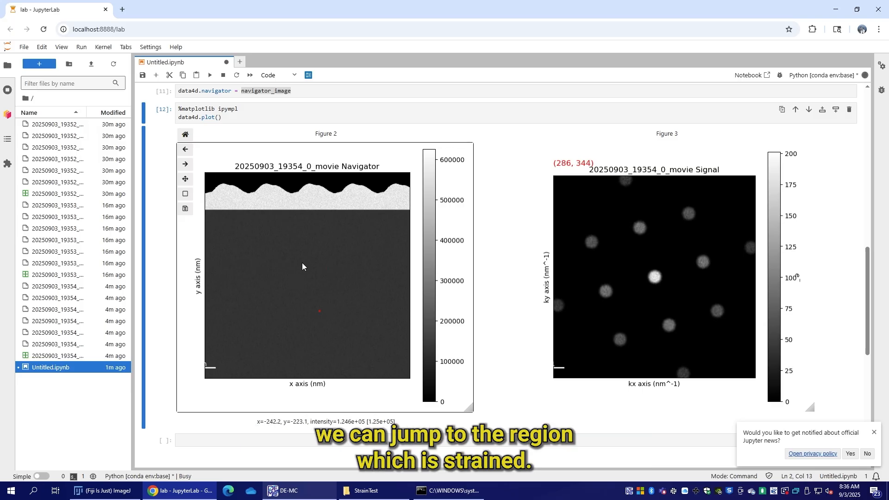
click(322, 301)
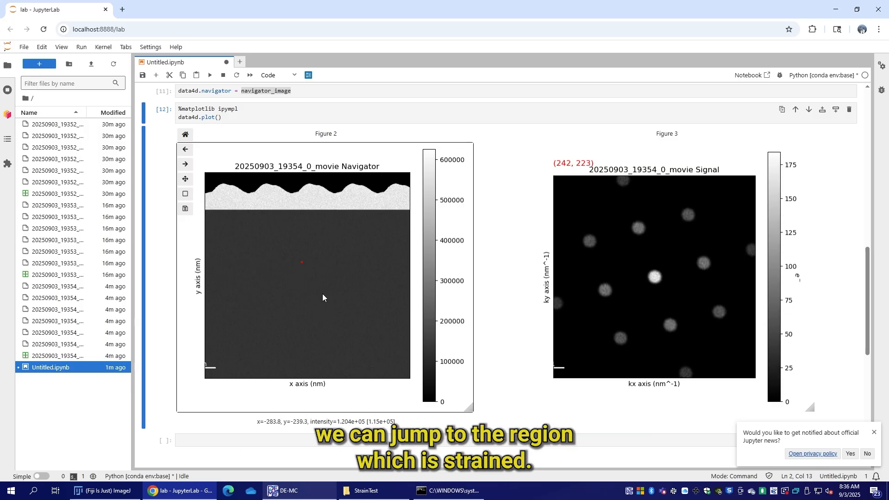
click(320, 208)
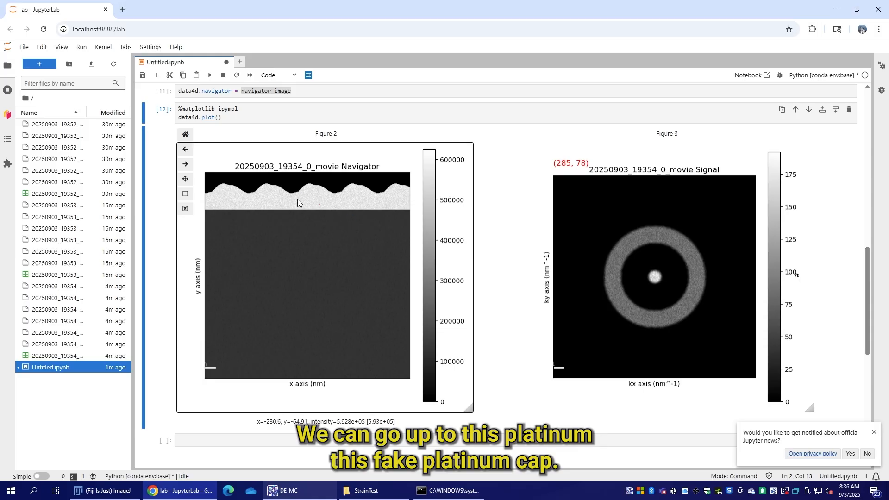
click(334, 179)
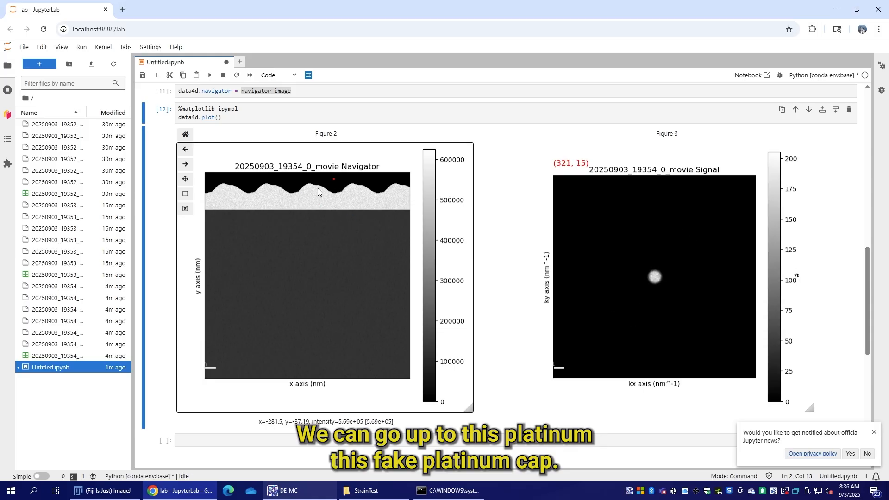
Step: Add the argument navigator=centroid_image to the data4d.plot call and run the cell to replot the 4D dataset
scroll(305, 199, up, 1)
scroll(299, 207, up, 1)
click(273, 160)
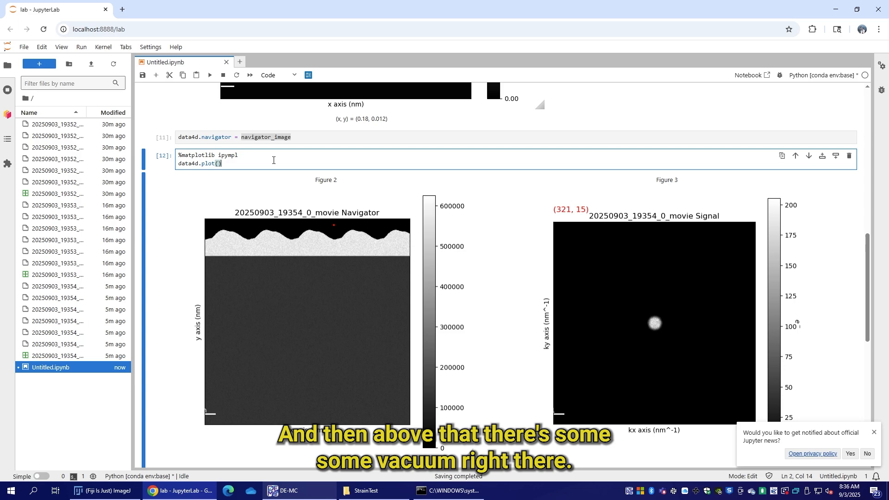
text(navigato)
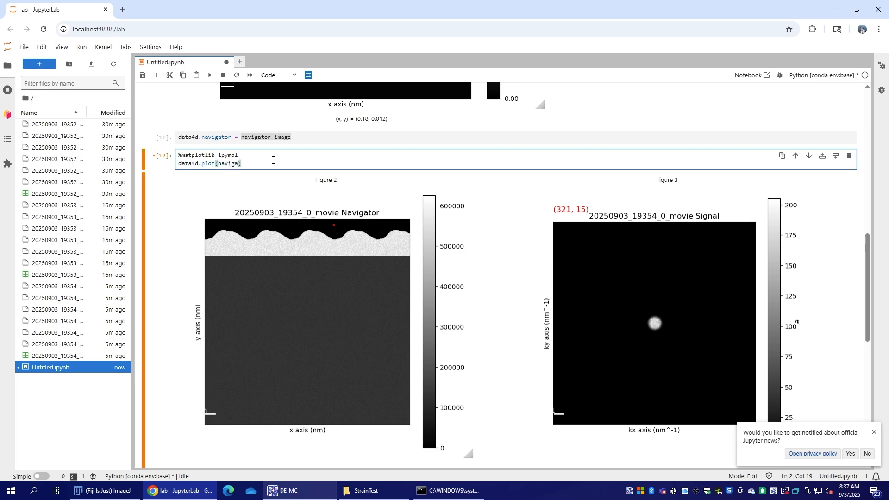
text(r=)
key(Tab)
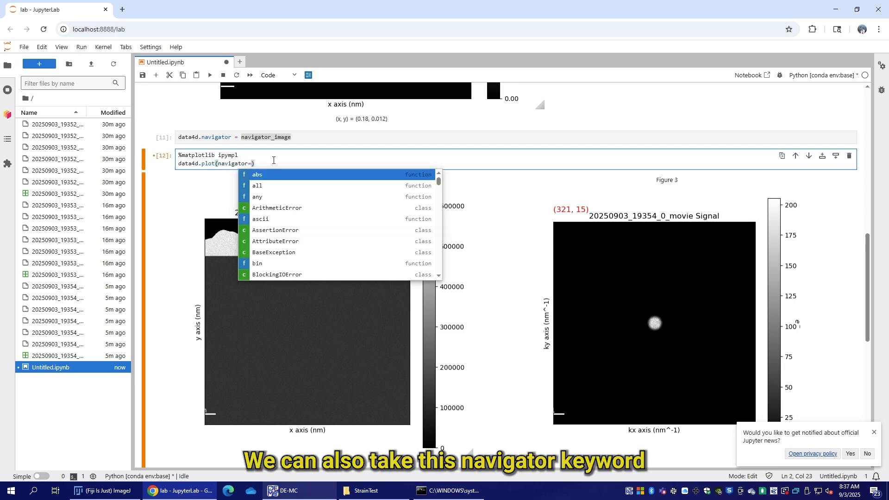
scroll(273, 160, up, 5)
scroll(277, 158, down, 2)
text(c)
click(291, 324)
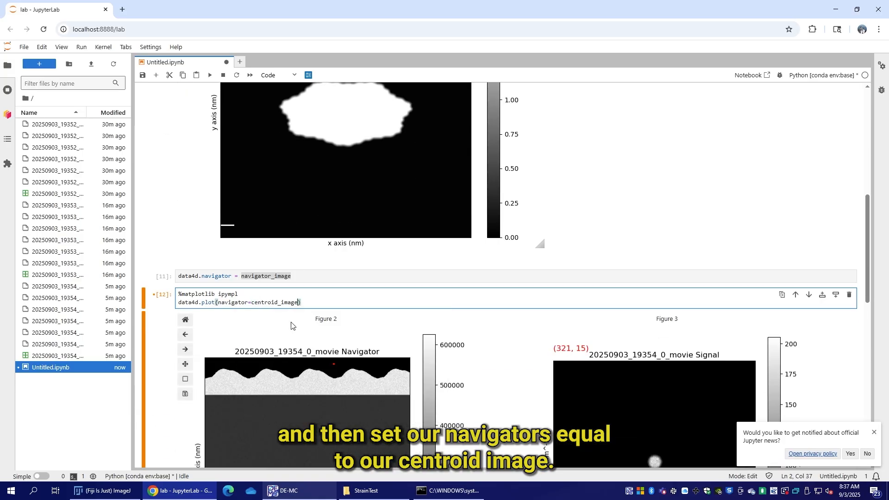
key(shift+Return)
scroll(576, 210, down, 4)
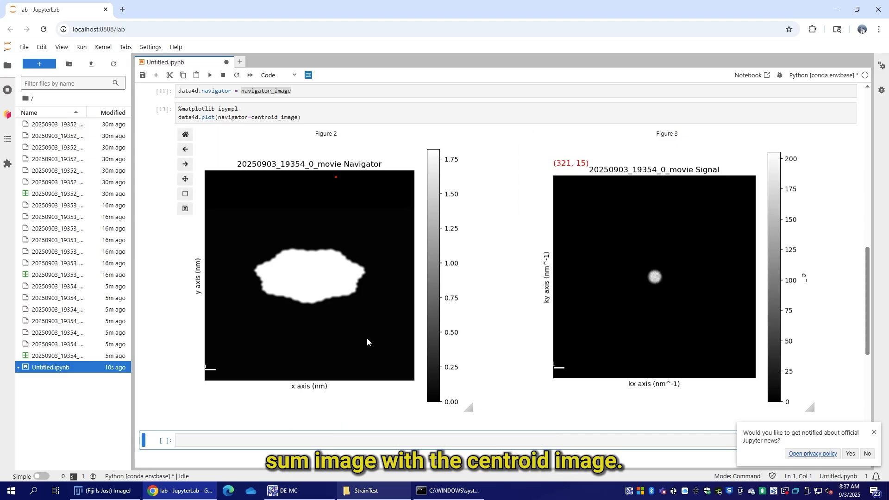
Step: Compare diffraction patterns at several points inside the white centroid region and outside it near (474, 209), and dismiss the Jupyter news notification
click(313, 289)
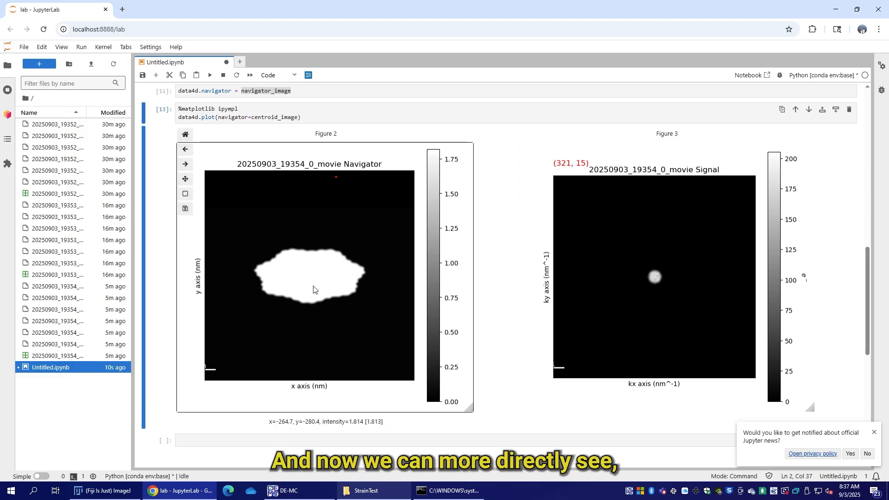
click(348, 276)
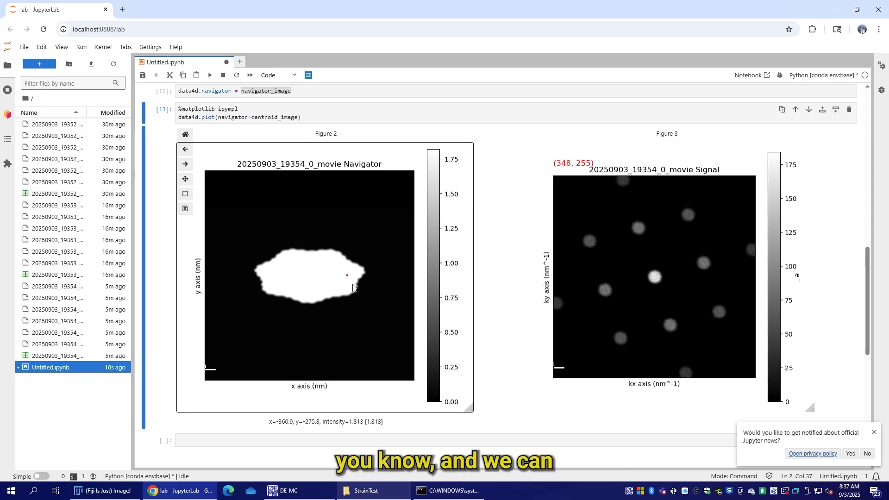
click(328, 286)
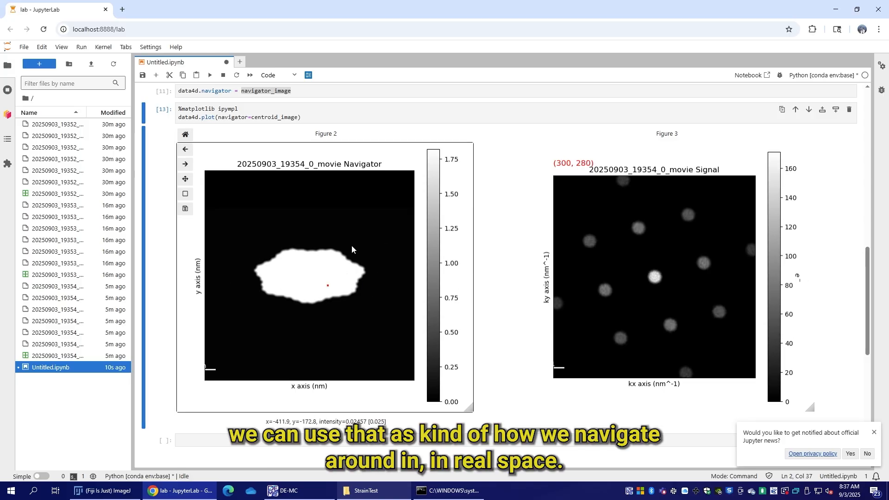
click(314, 262)
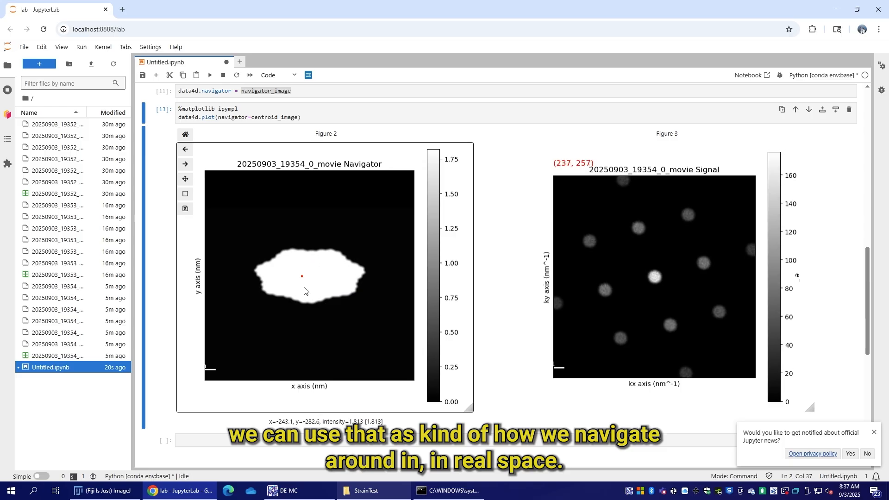
click(355, 288)
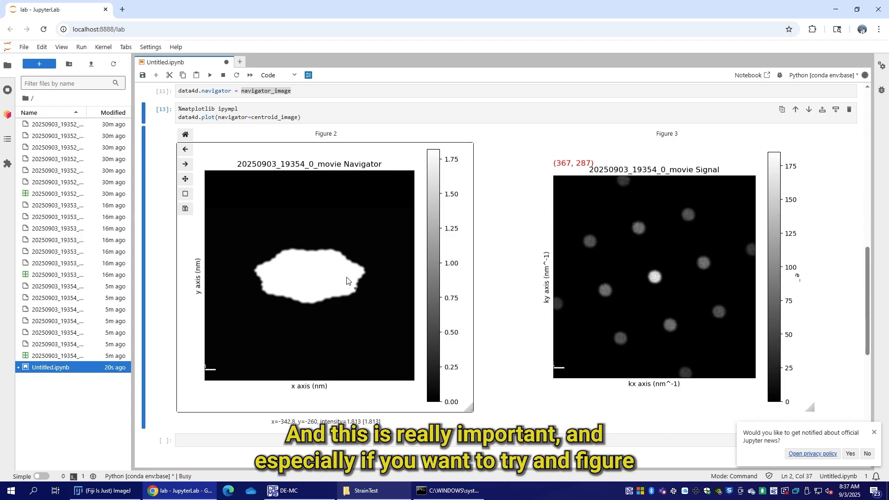
click(399, 256)
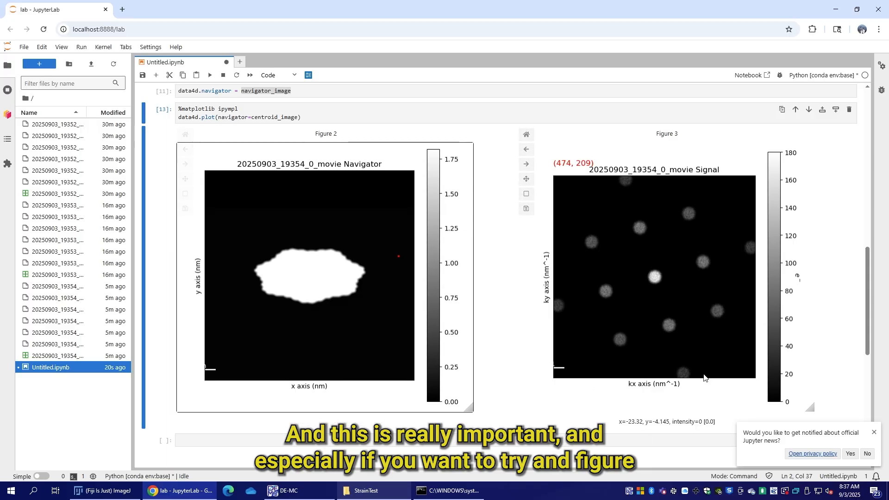
click(874, 432)
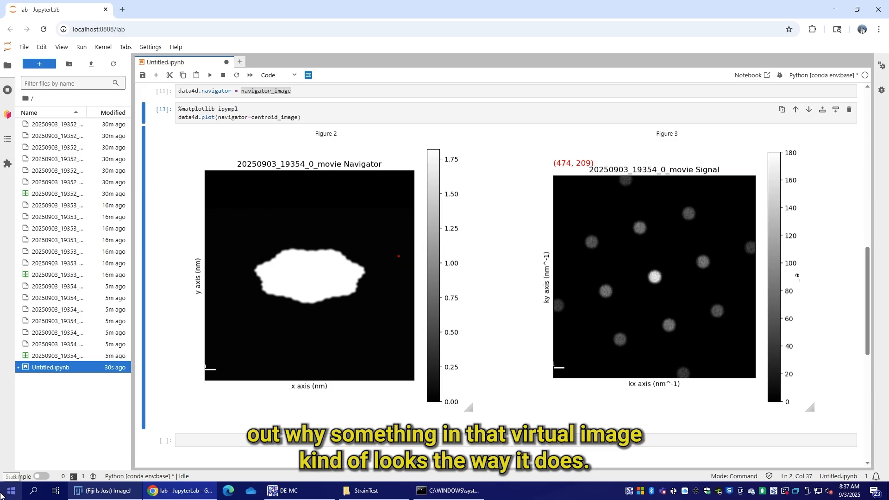